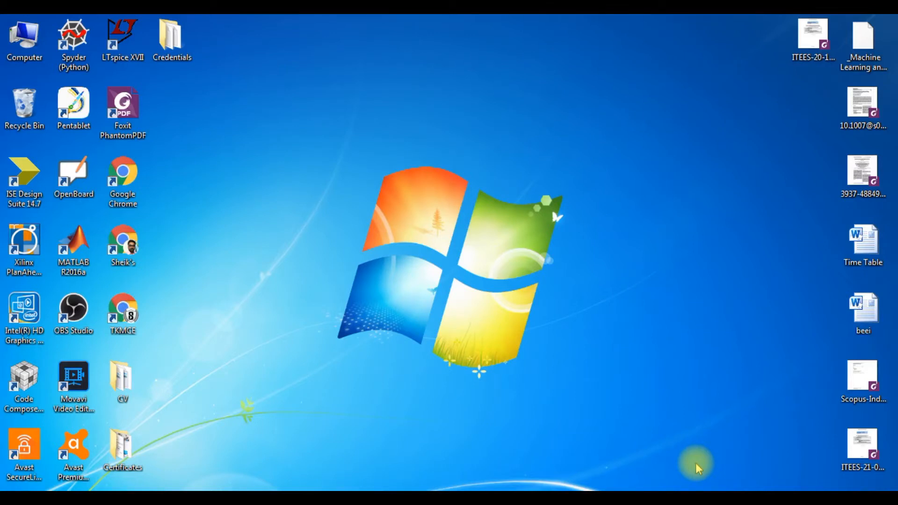
# Launch LTspice XVII and create a new blank schematic
pyautogui.click(126, 31)
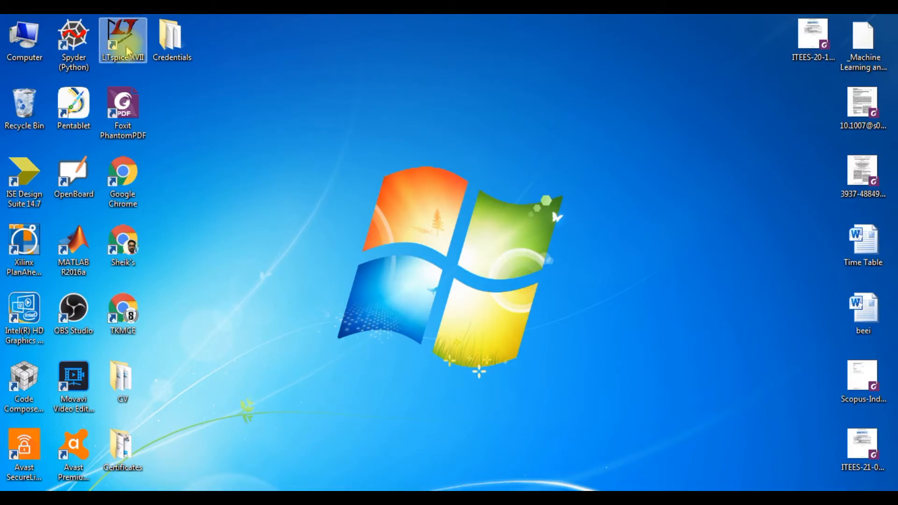
pyautogui.doubleClick(126, 46)
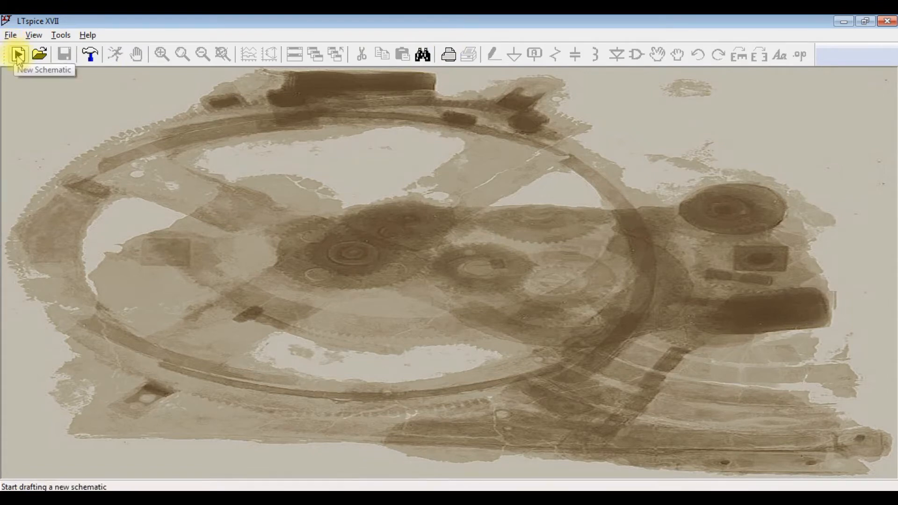
pyautogui.click(10, 34)
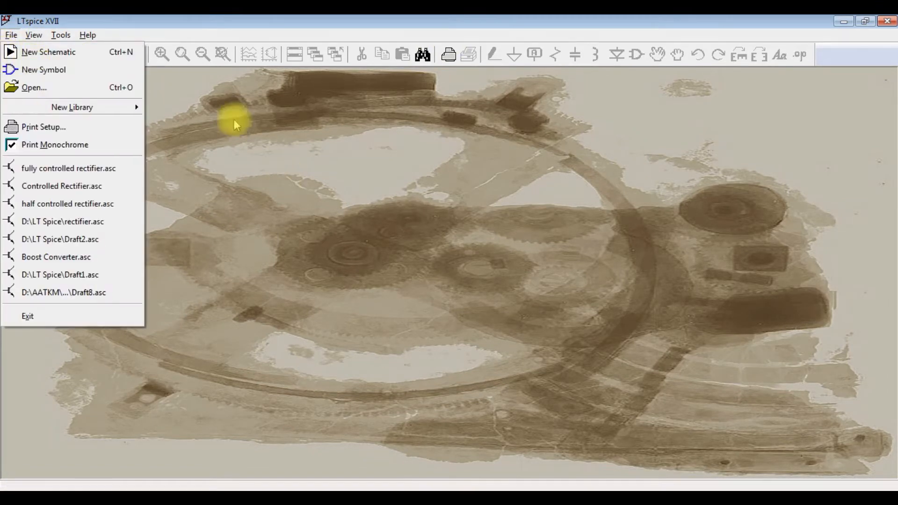
pyautogui.moveTo(36, 34)
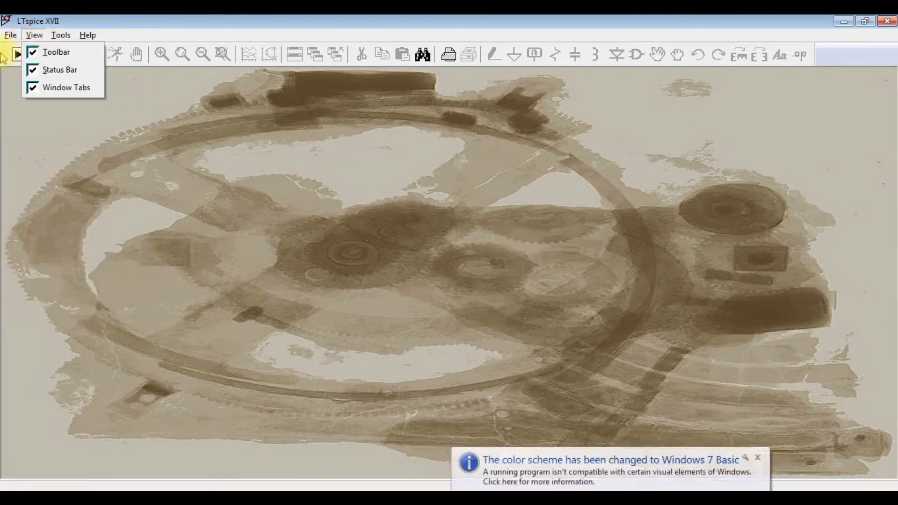
pyautogui.click(17, 54)
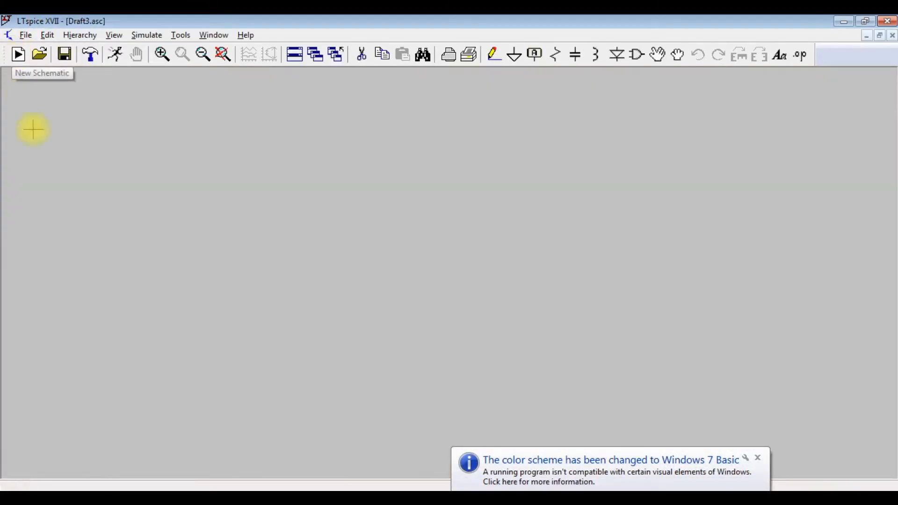
pyautogui.click(757, 457)
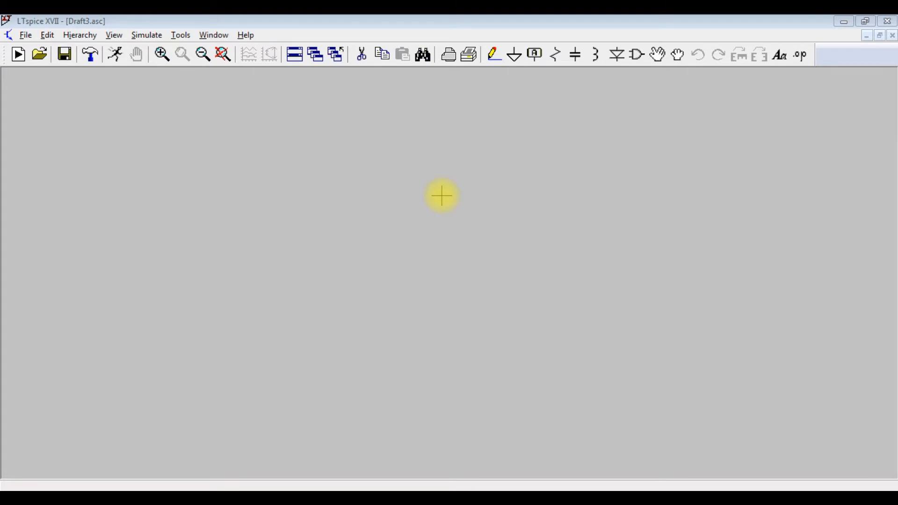
# Place one vertical resistor in the right half of the schematic
pyautogui.click(556, 60)
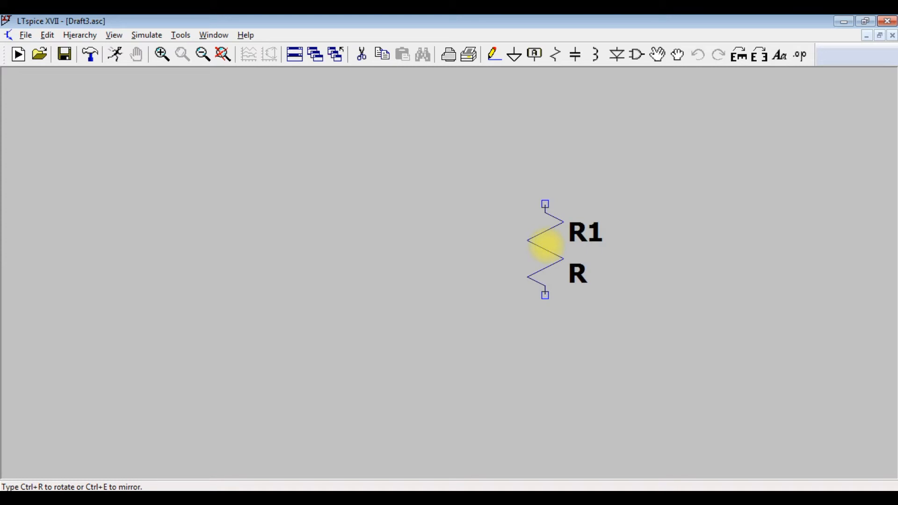
pyautogui.click(545, 246)
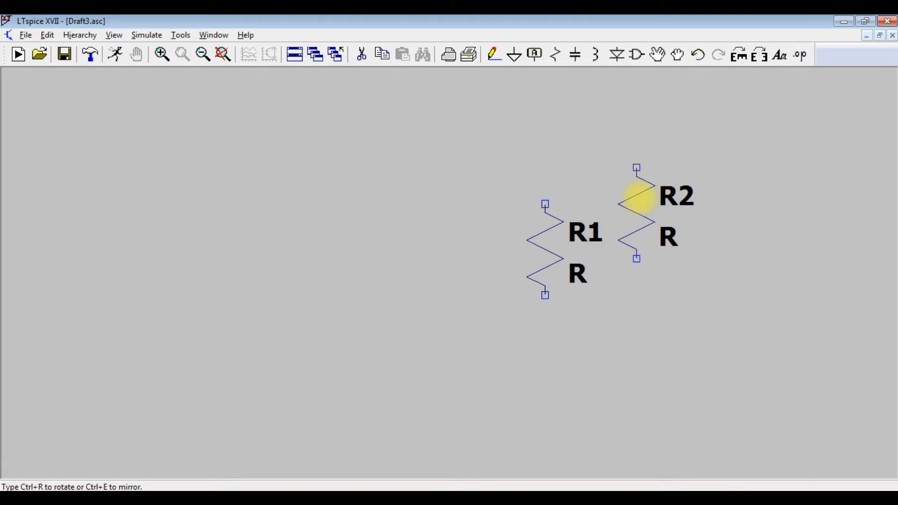
pyautogui.press('Escape')
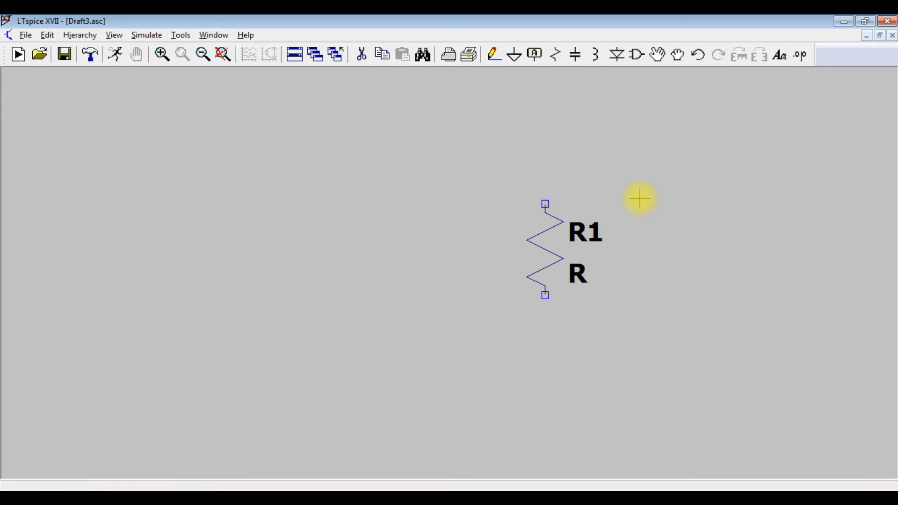
# Place one diode above and to the left of the resistor, rotated horizontally with its cathode facing right
pyautogui.click(618, 55)
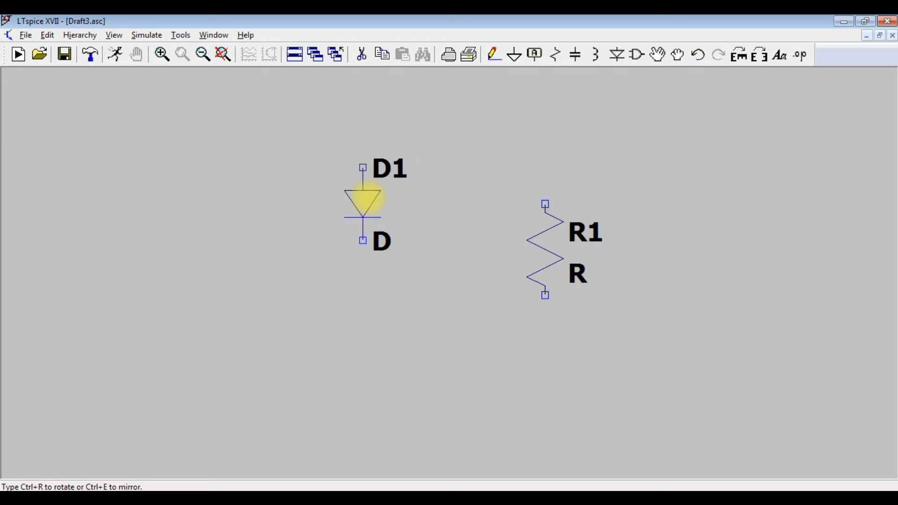
pyautogui.hotkey('ctrl', 'r')
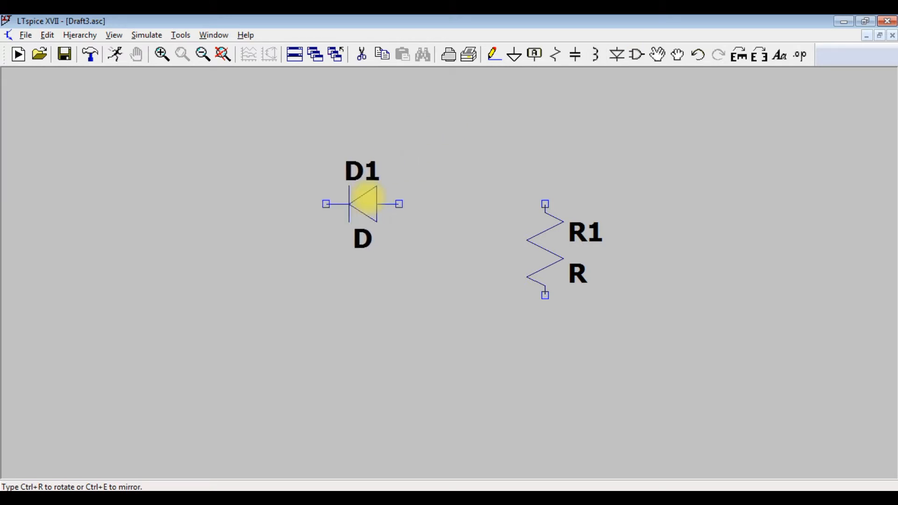
pyautogui.hotkey('ctrl', 'r')
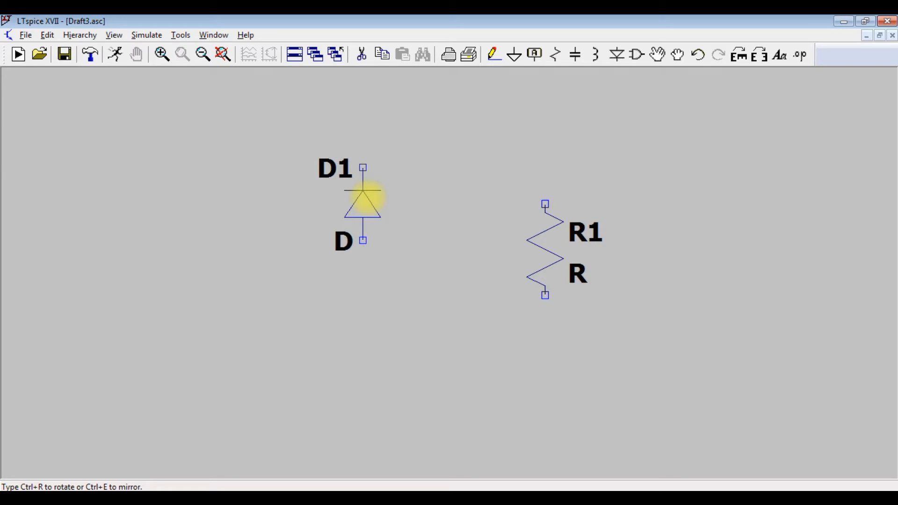
pyautogui.hotkey('ctrl', 'r')
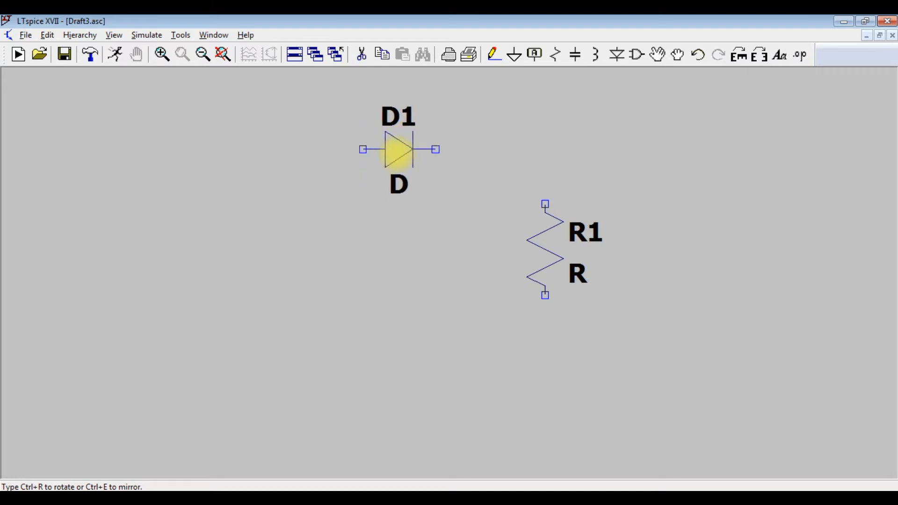
pyautogui.click(398, 150)
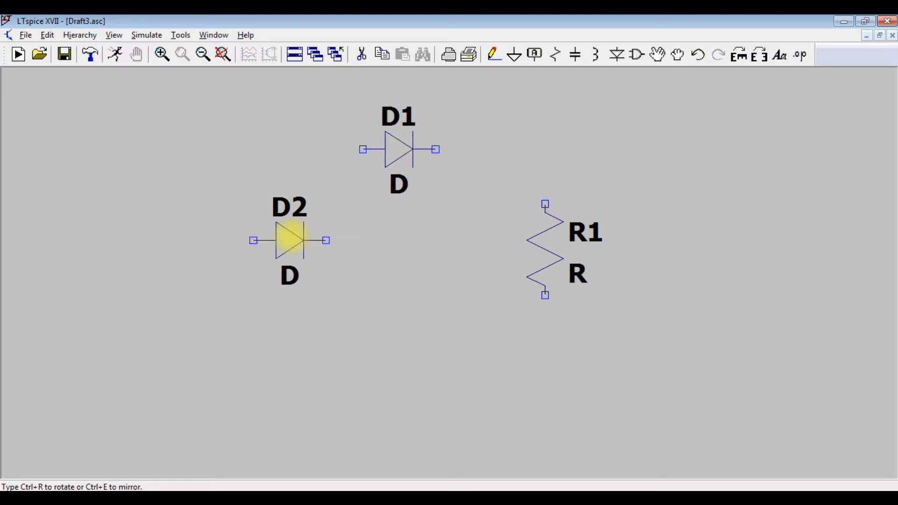
pyautogui.press('Escape')
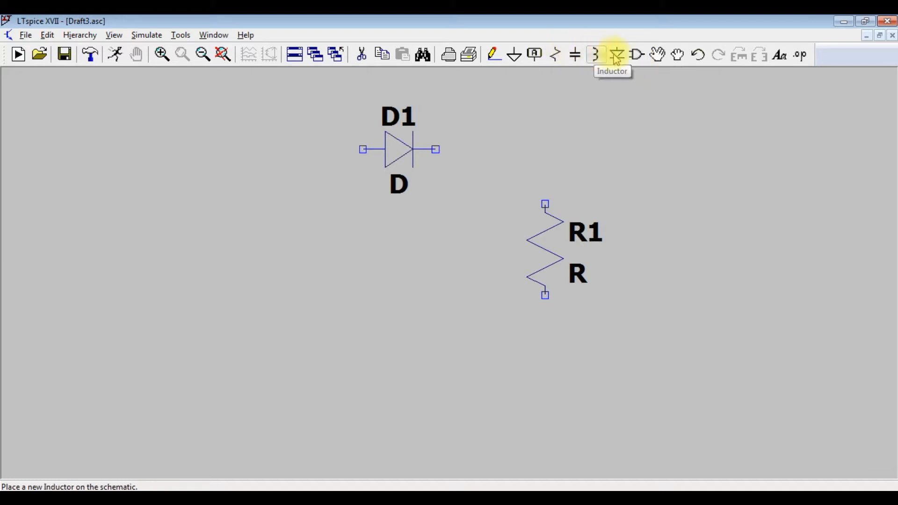
# Place a voltage source from the component library on the left side of the circuit, positive terminal up
pyautogui.click(637, 56)
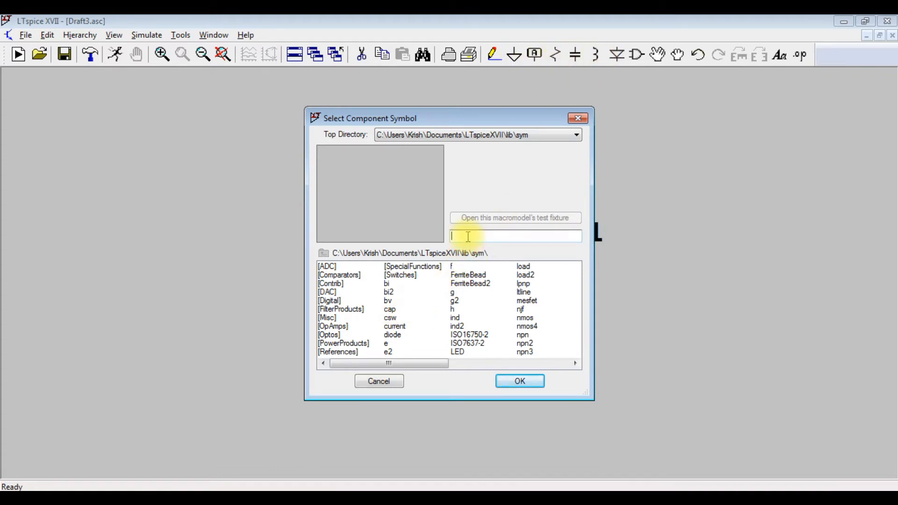
pyautogui.write('vol')
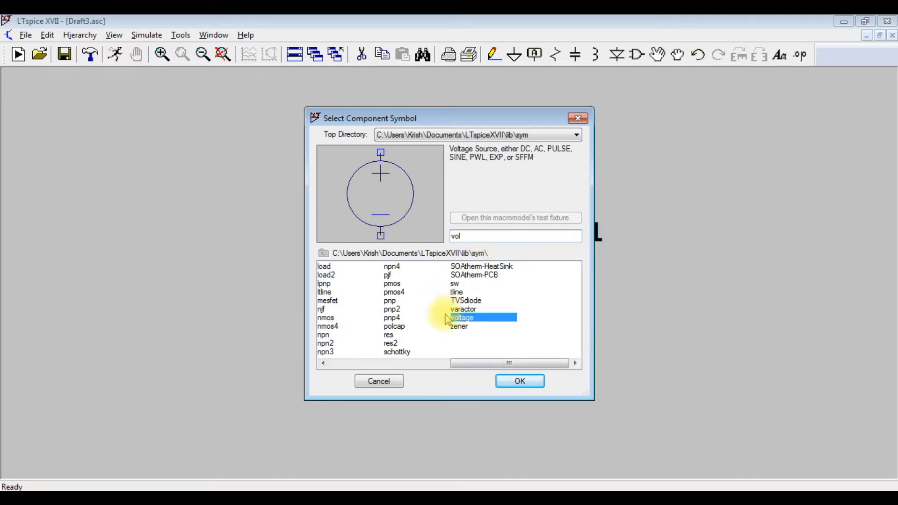
pyautogui.click(527, 386)
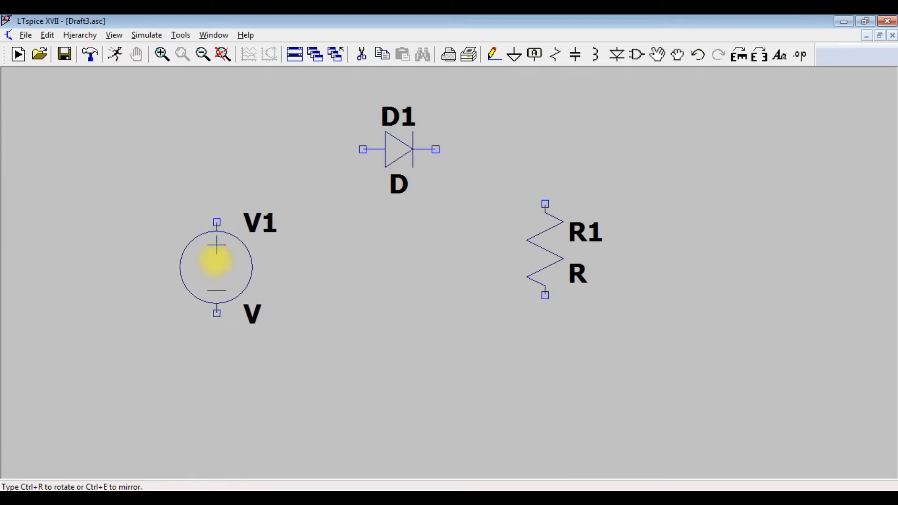
pyautogui.click(216, 259)
pyautogui.press('Escape')
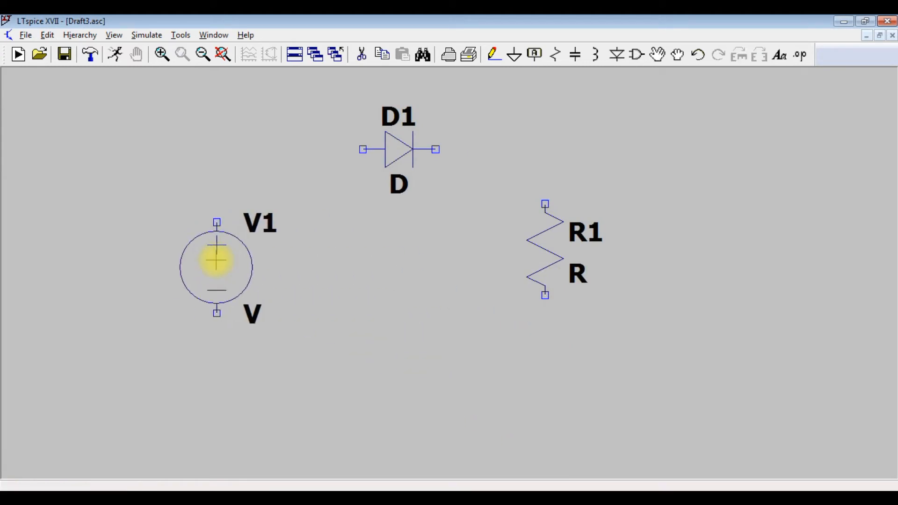
# Place a ground symbol centrally below the components
pyautogui.click(515, 56)
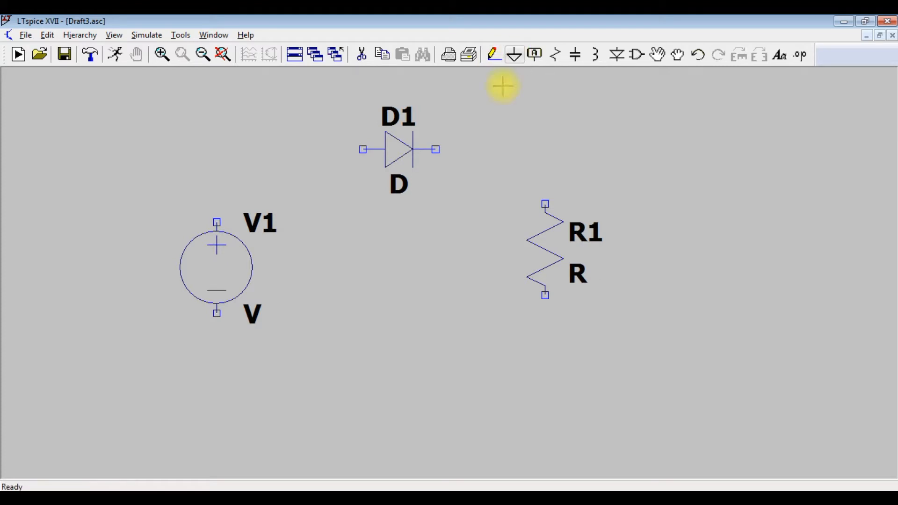
pyautogui.click(399, 422)
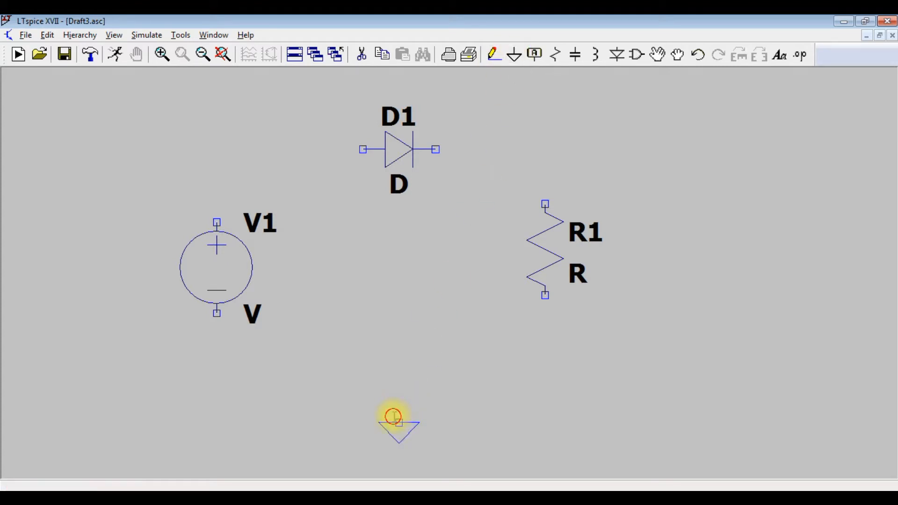
pyautogui.press('Escape')
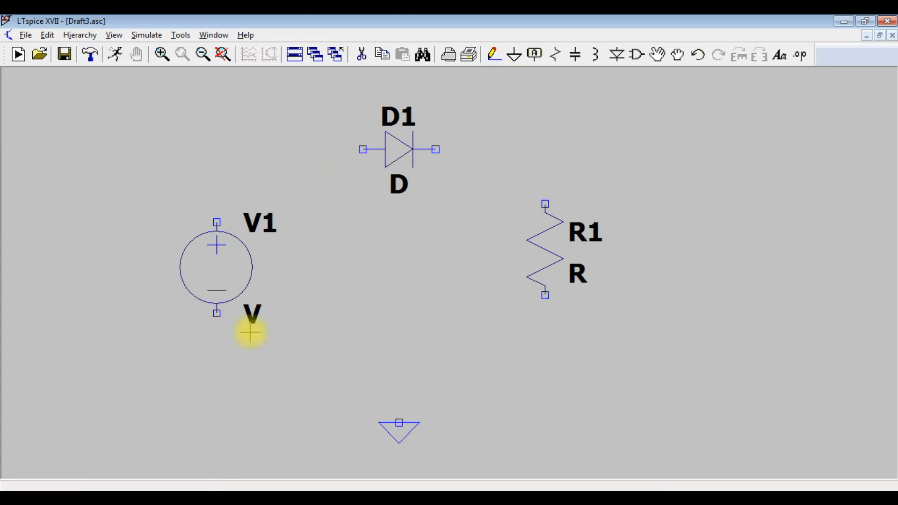
# Wire the source's positive terminal to the diode's anode and the diode's cathode to the resistor's upper end
pyautogui.click(493, 55)
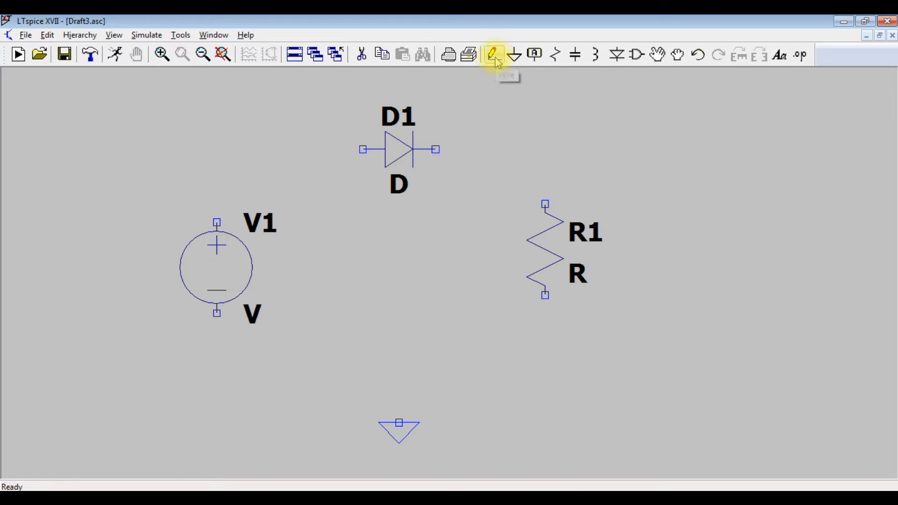
pyautogui.click(217, 223)
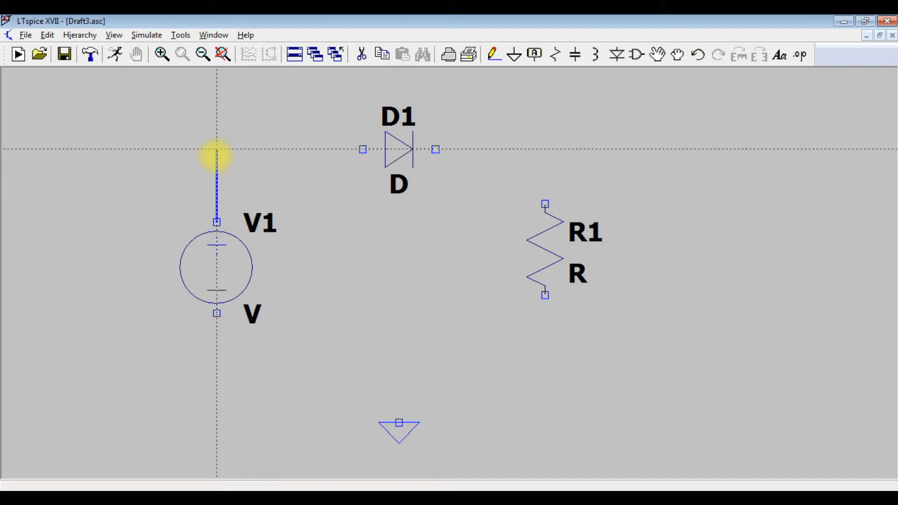
pyautogui.click(217, 150)
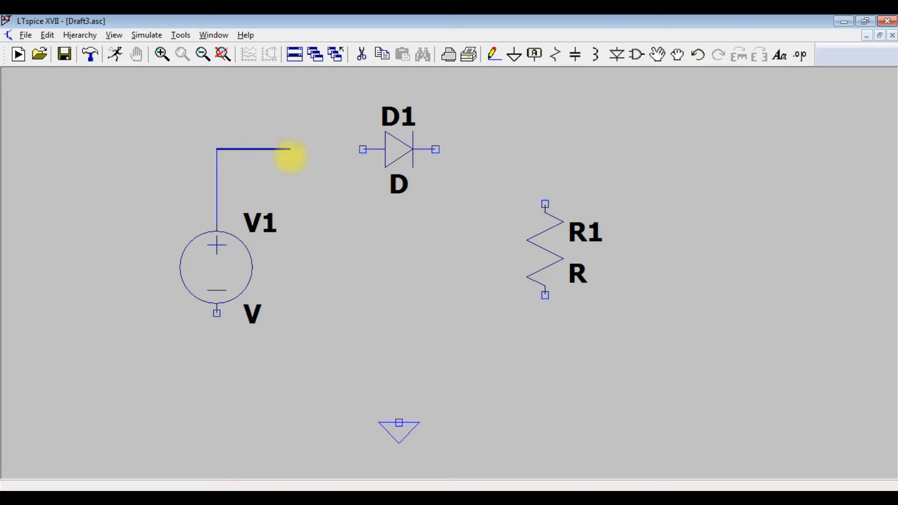
pyautogui.click(363, 150)
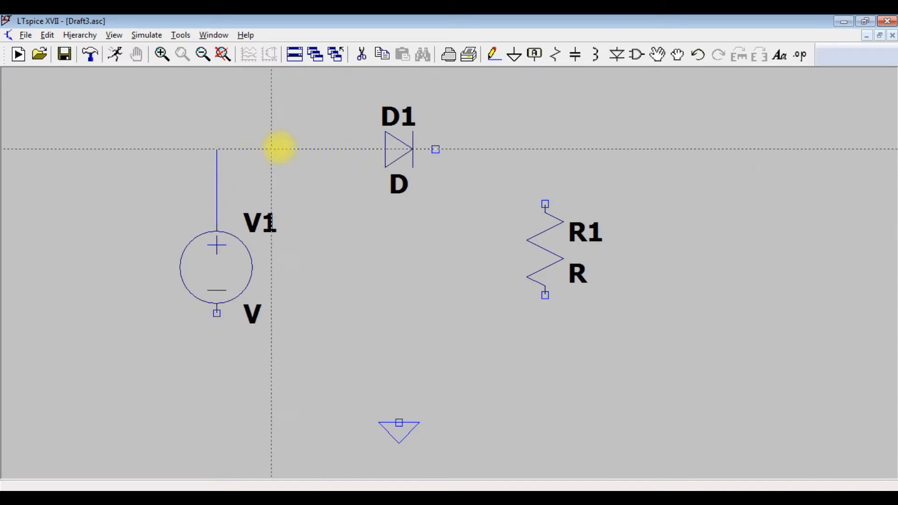
pyautogui.click(435, 149)
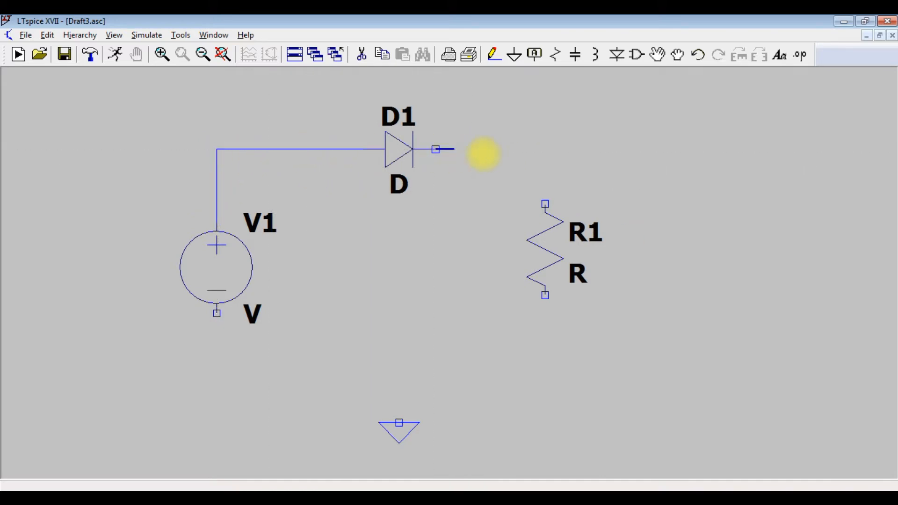
pyautogui.click(546, 149)
pyautogui.click(546, 204)
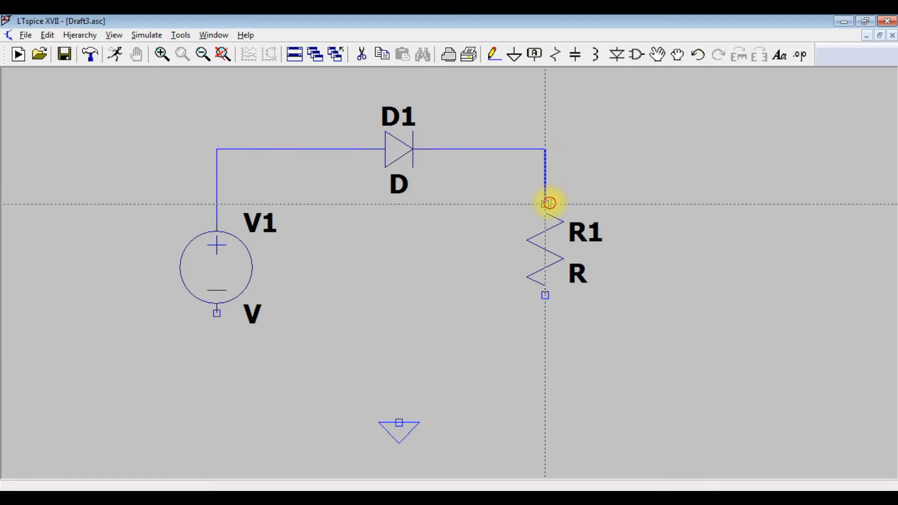
# Wire the resistor's lower end back to the source's negative terminal and connect the ground symbol to that return wire
pyautogui.click(545, 295)
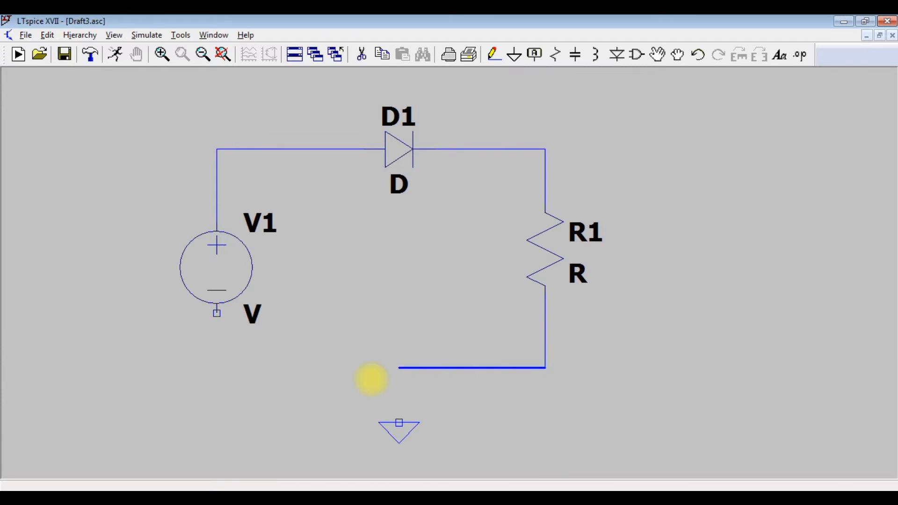
pyautogui.click(217, 369)
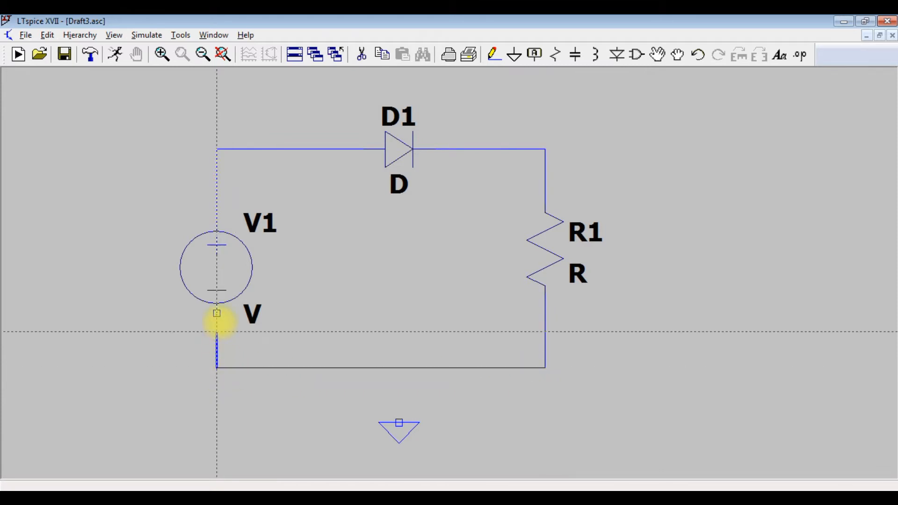
pyautogui.click(216, 314)
pyautogui.click(399, 423)
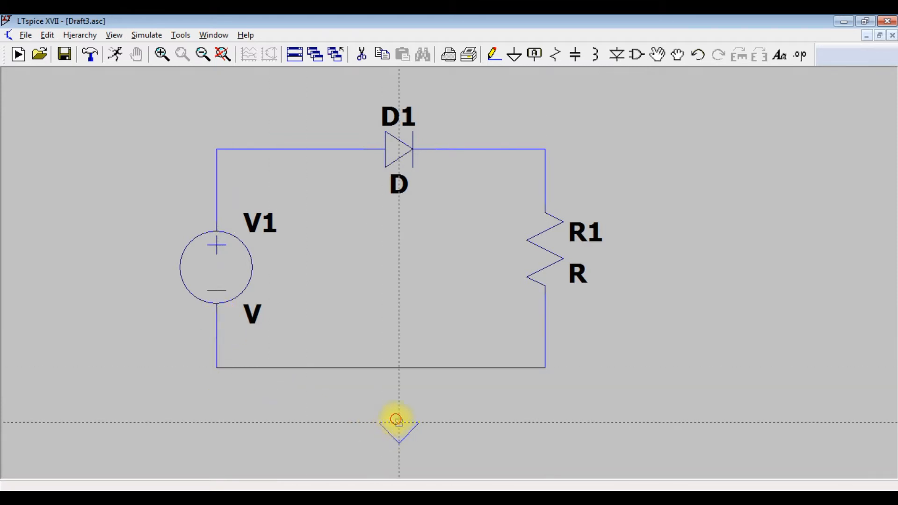
pyautogui.click(400, 368)
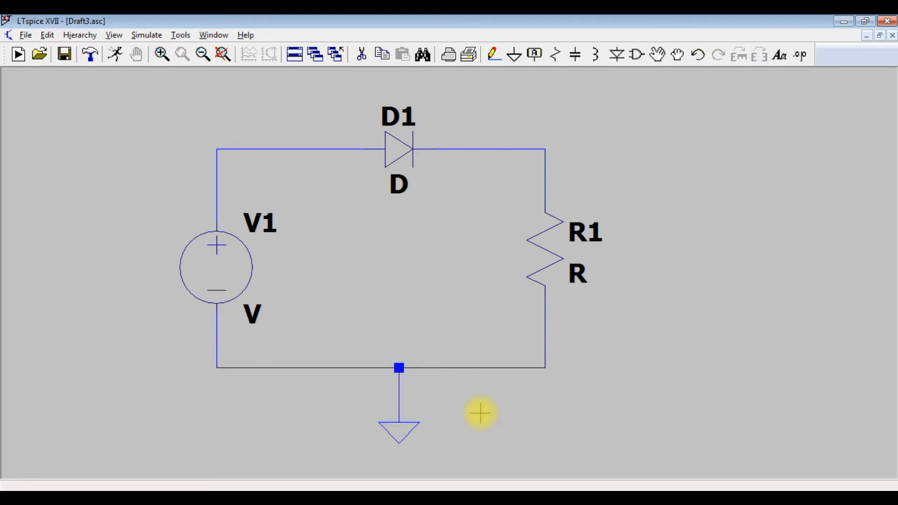
# Configure the voltage source as a SINE function with an amplitude of 230 V and a frequency of 50 Hz
pyautogui.rightClick(222, 269)
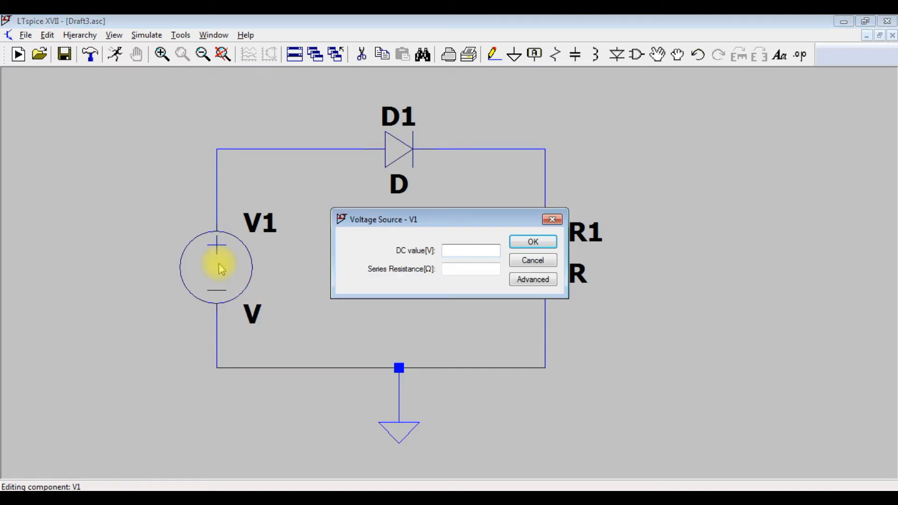
pyautogui.click(553, 219)
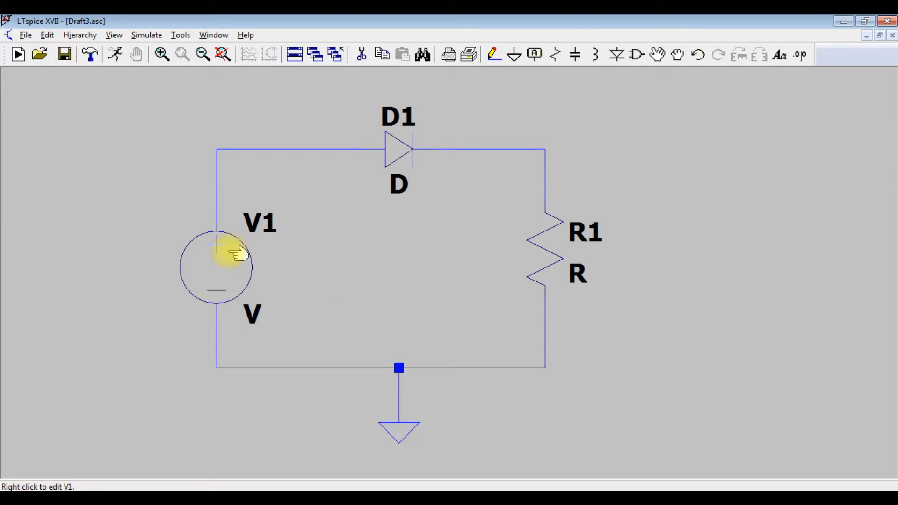
pyautogui.rightClick(230, 252)
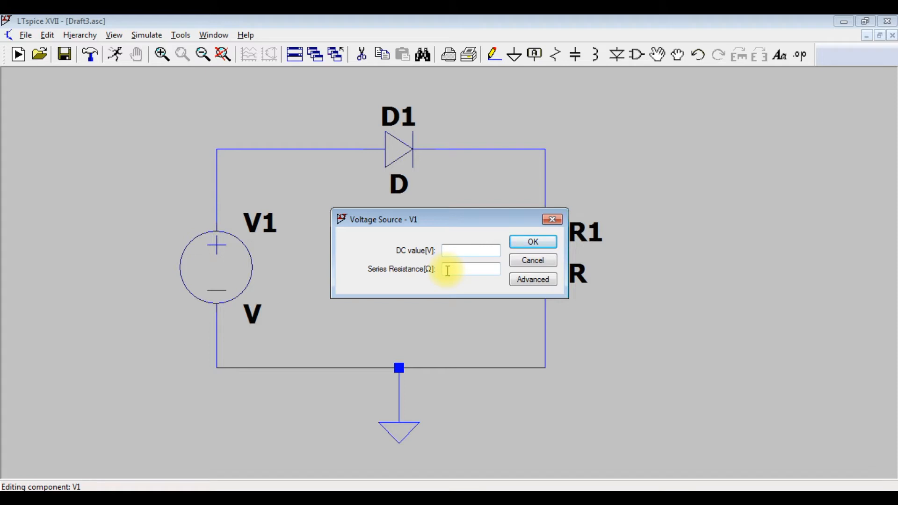
pyautogui.click(543, 280)
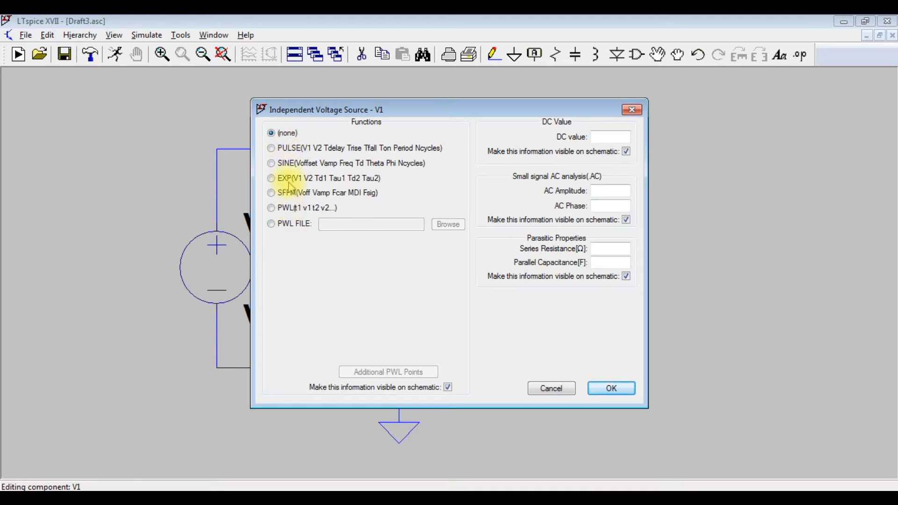
pyautogui.click(272, 163)
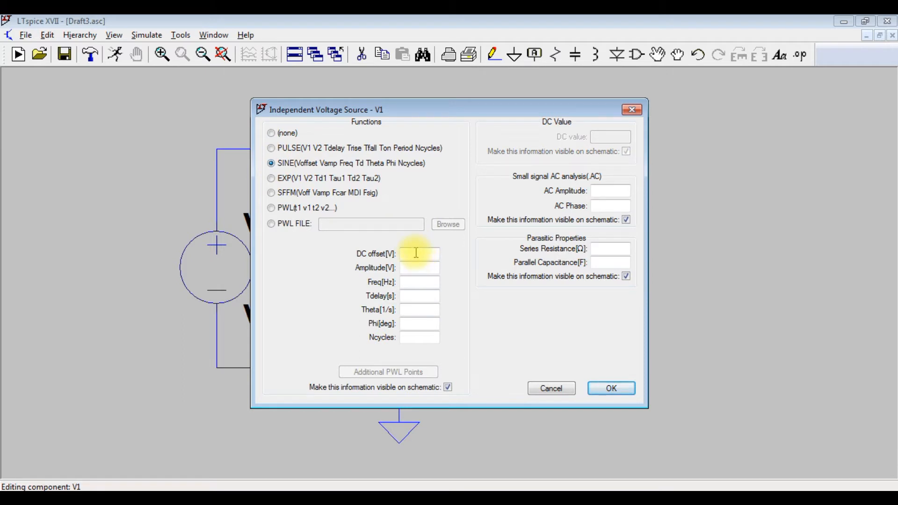
pyautogui.click(416, 253)
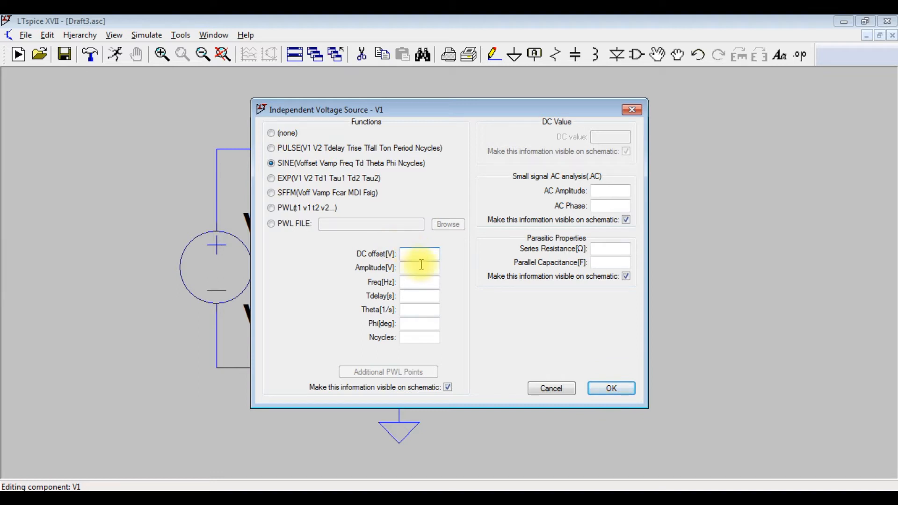
pyautogui.click(425, 269)
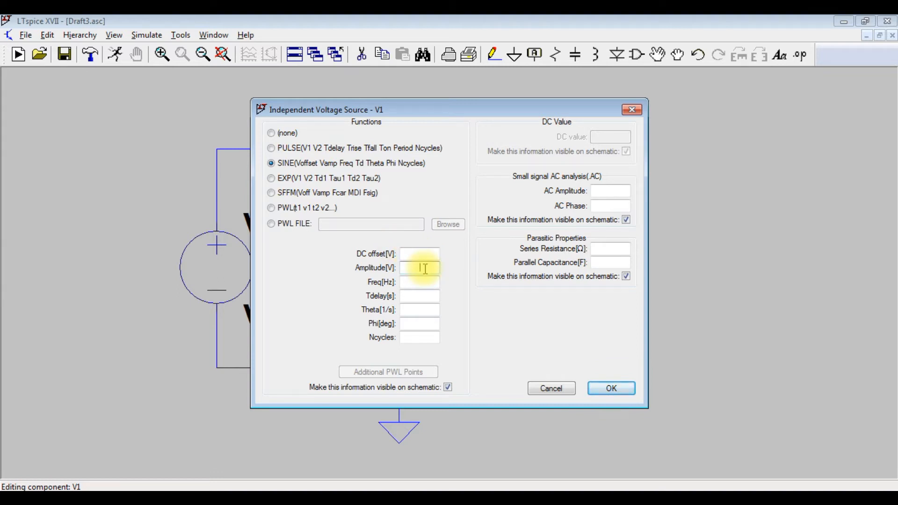
pyautogui.write('230')
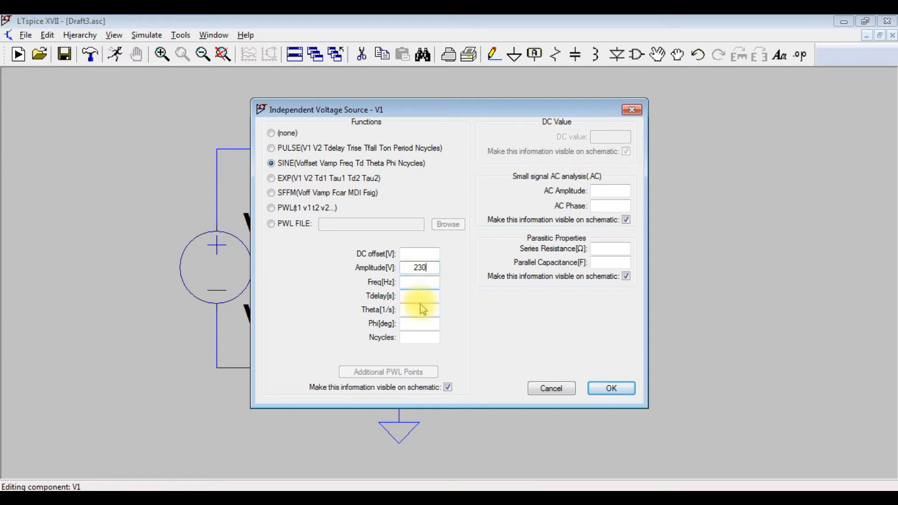
pyautogui.click(427, 283)
pyautogui.write('50')
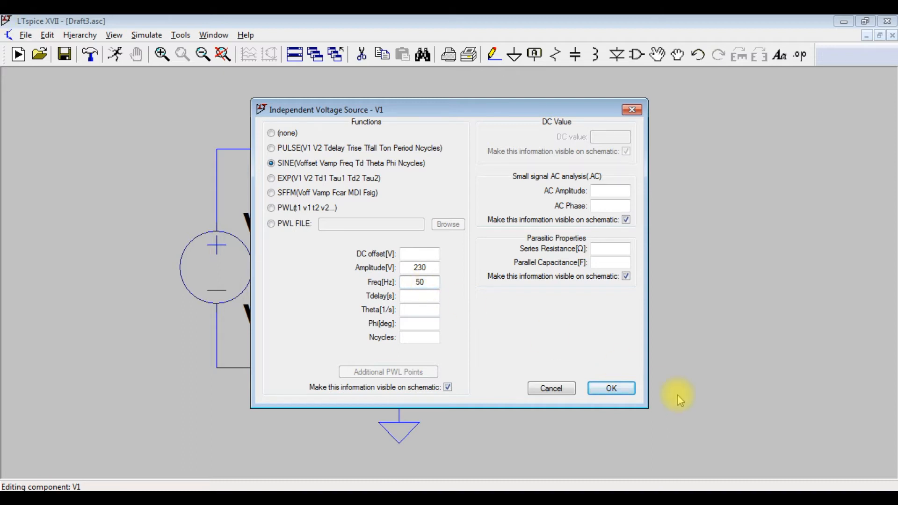
pyautogui.click(613, 389)
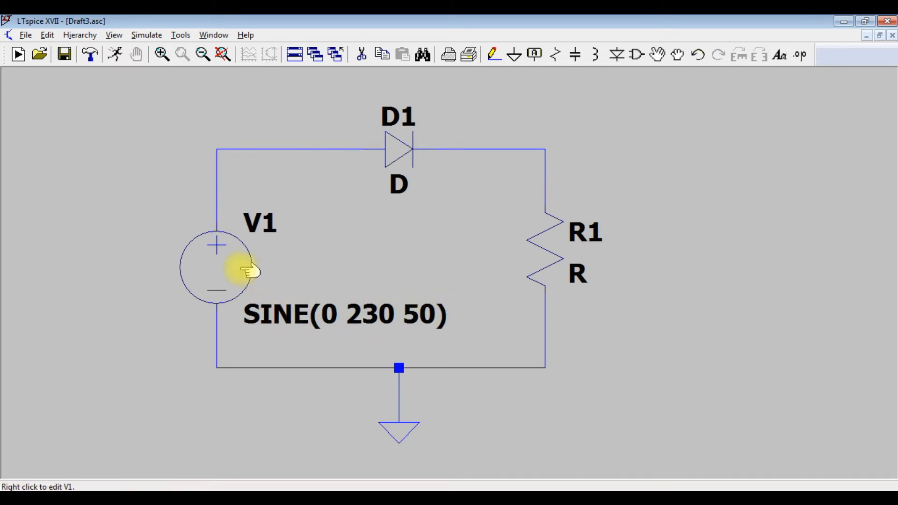
# Set the resistance of resistor R1 to 10 ohms
pyautogui.rightClick(551, 249)
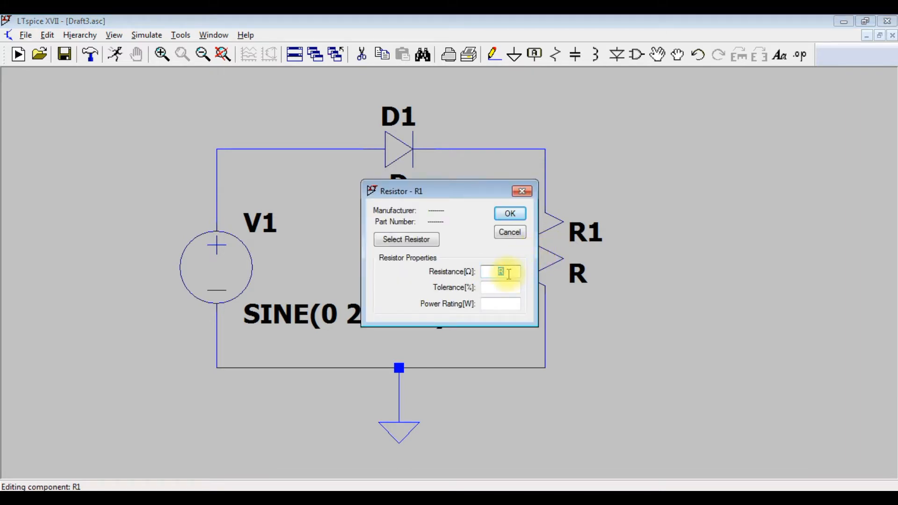
pyautogui.write('10')
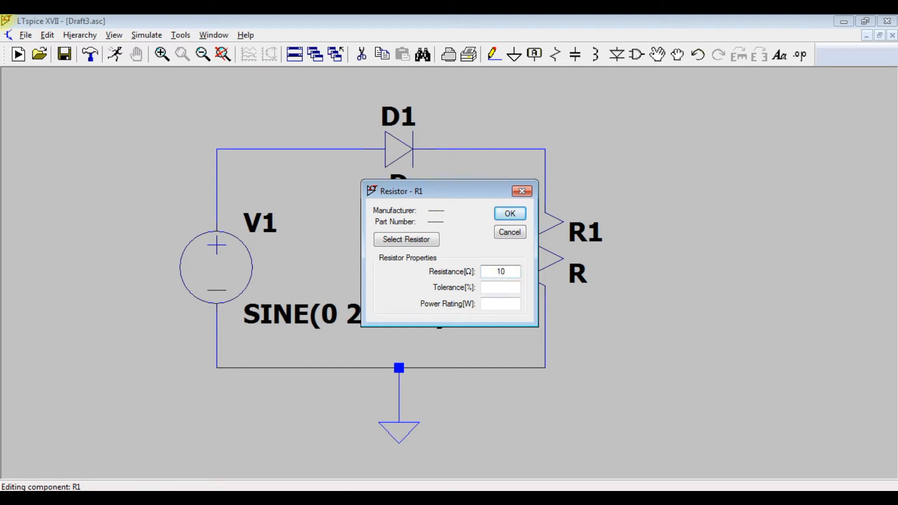
pyautogui.click(510, 214)
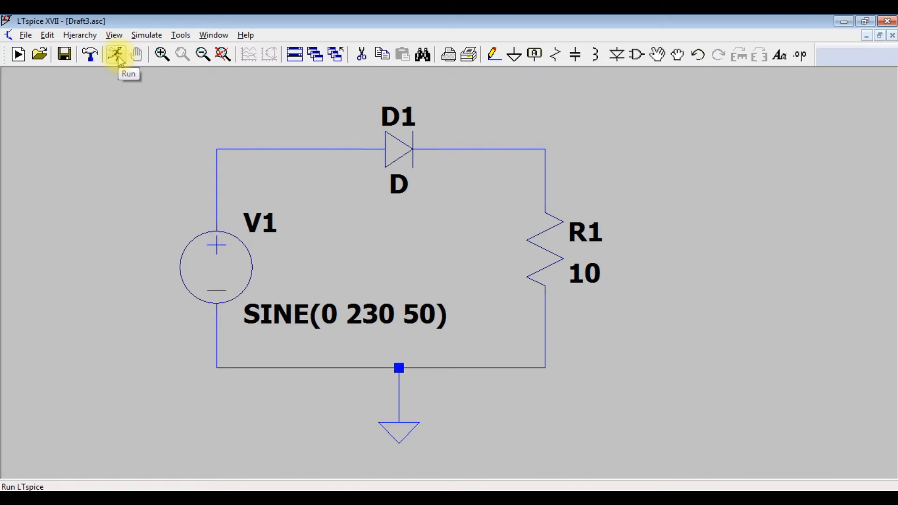
# Run a transient simulation of the circuit with a stop time of 100m
pyautogui.click(140, 35)
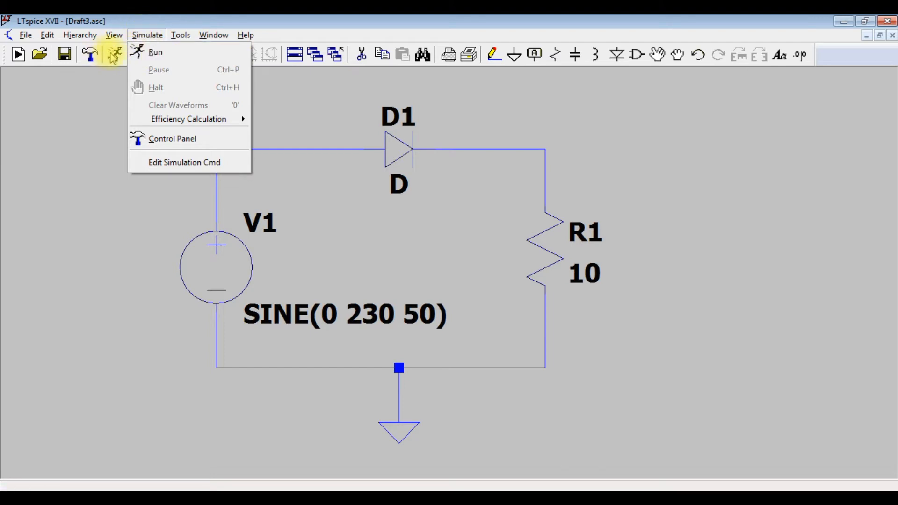
pyautogui.click(94, 112)
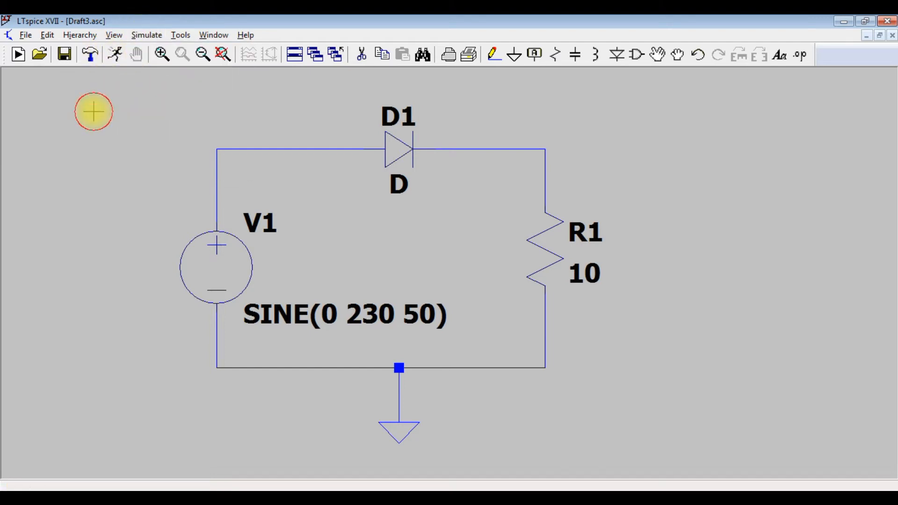
pyautogui.click(116, 64)
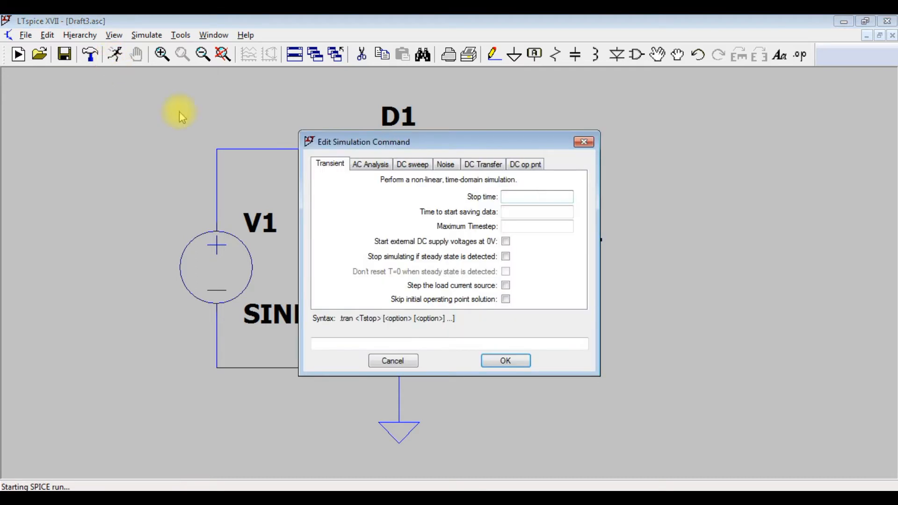
pyautogui.moveTo(478, 140); pyautogui.dragTo(754, 95)
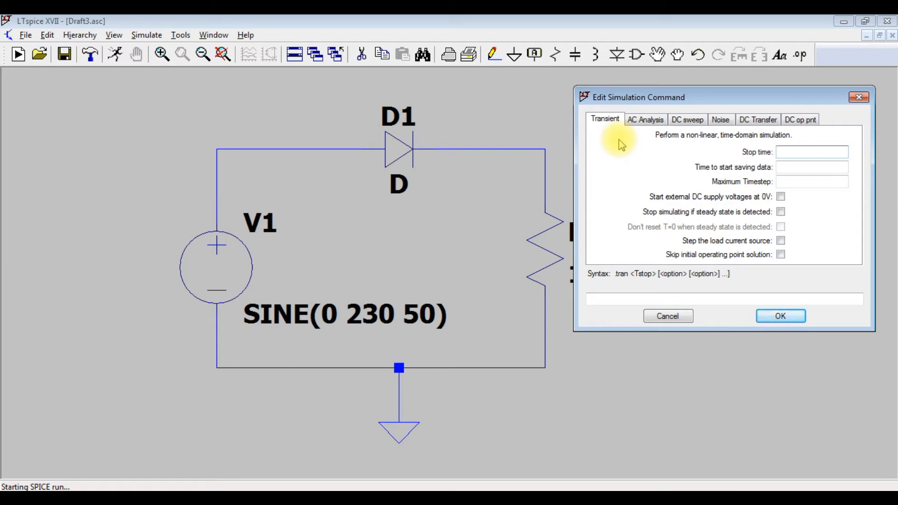
pyautogui.write('100m')
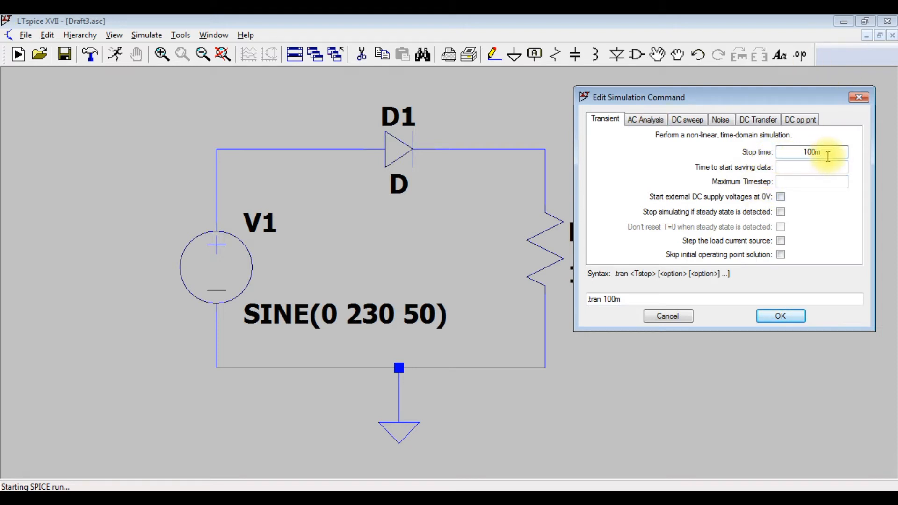
pyautogui.click(783, 317)
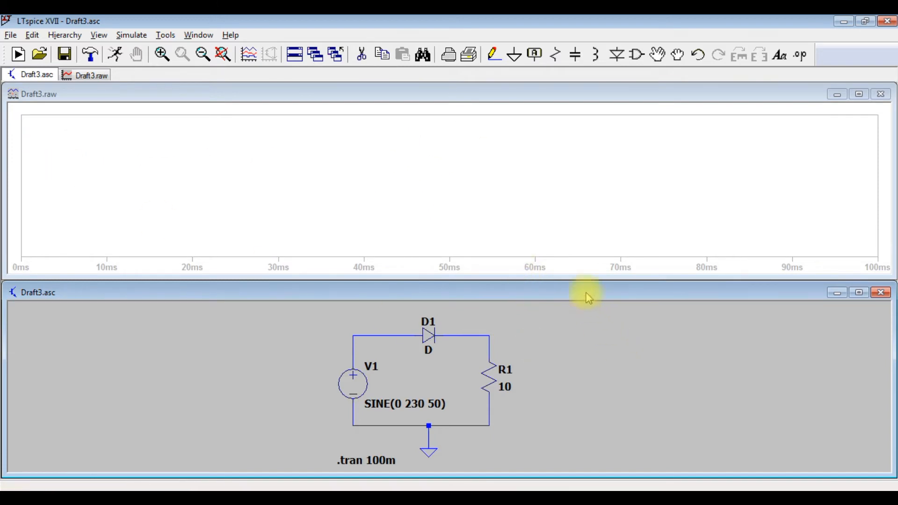
# Enlarge the schematic window slightly and add two more plot panes to the waveform window
pyautogui.moveTo(589, 283); pyautogui.dragTo(588, 278)
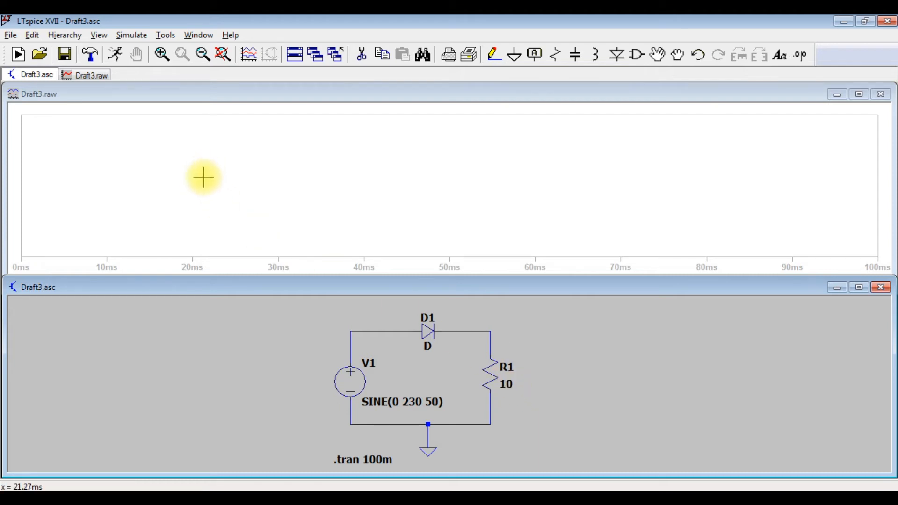
pyautogui.rightClick(229, 144)
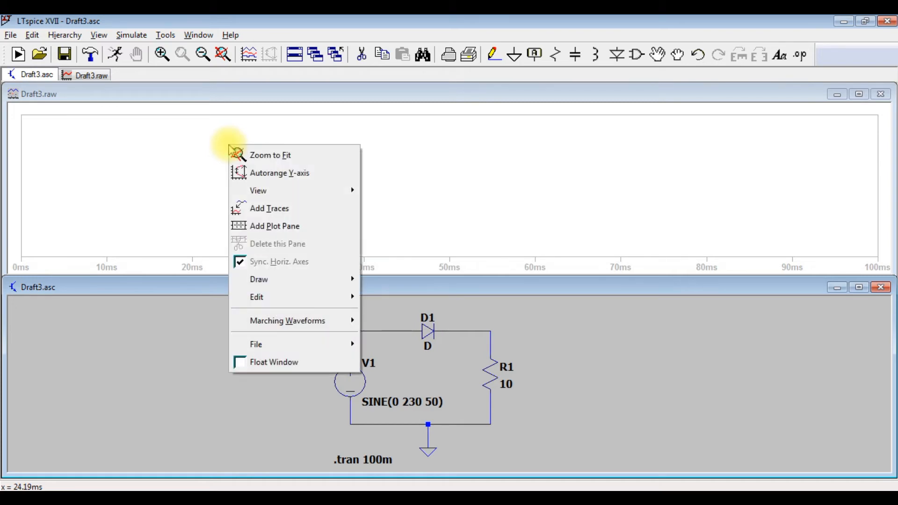
pyautogui.click(309, 231)
pyautogui.rightClick(296, 135)
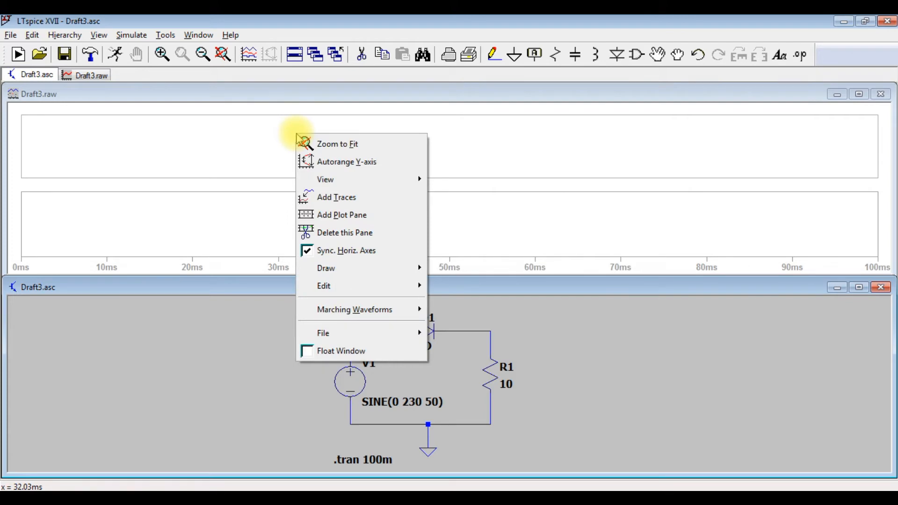
pyautogui.click(342, 215)
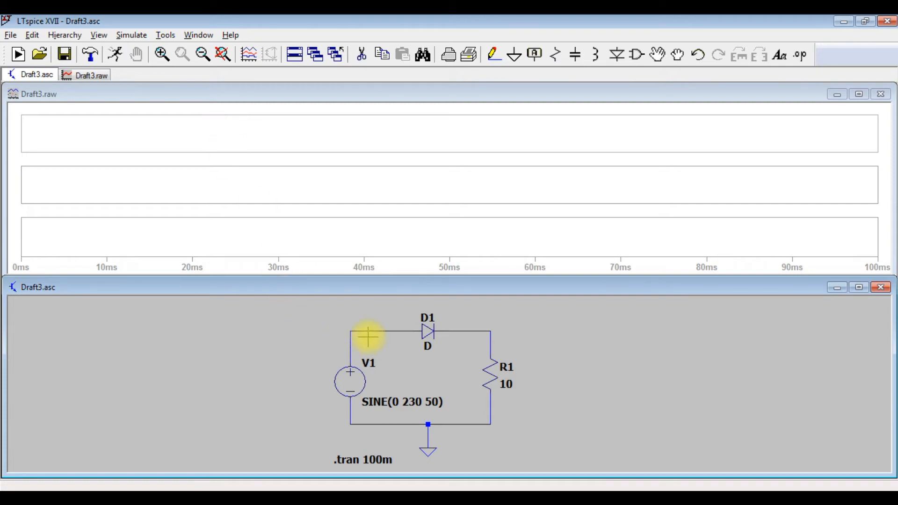
# Plot the source voltage in the first pane by probing the wire between V1 and the diode's anode
pyautogui.click(227, 131)
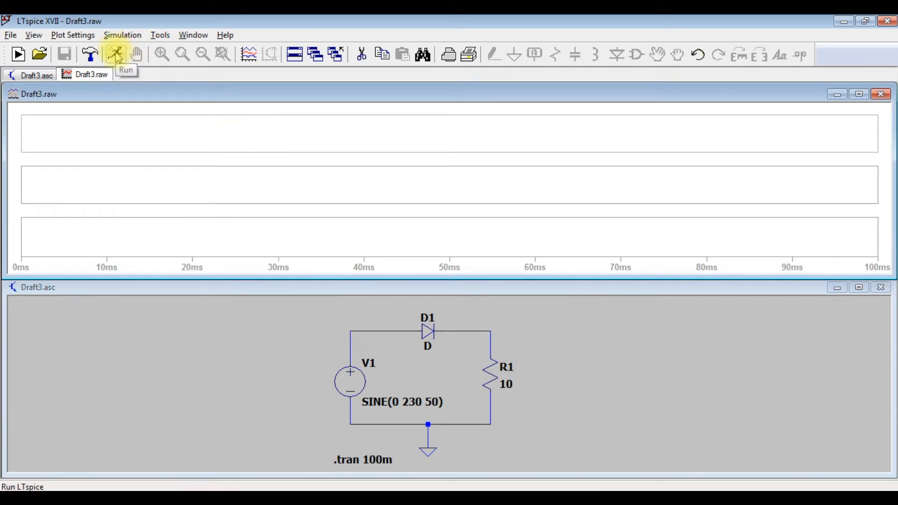
pyautogui.click(299, 289)
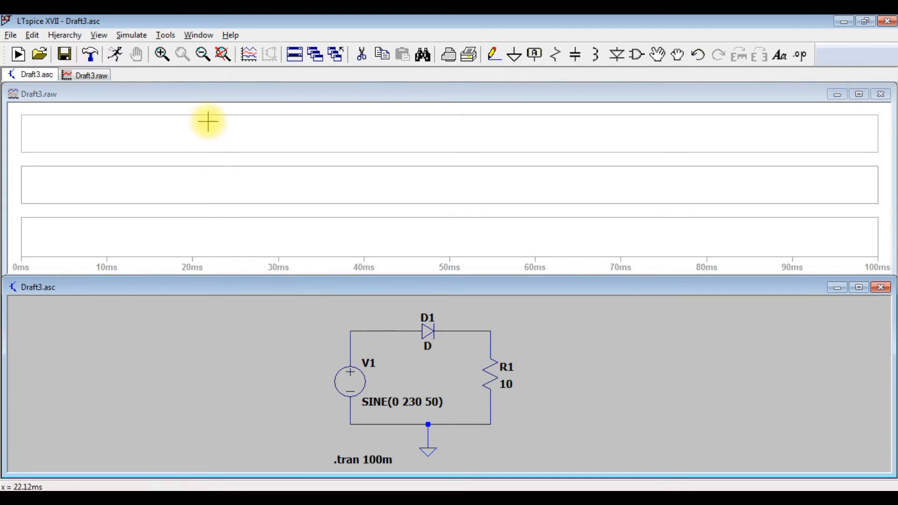
pyautogui.click(147, 93)
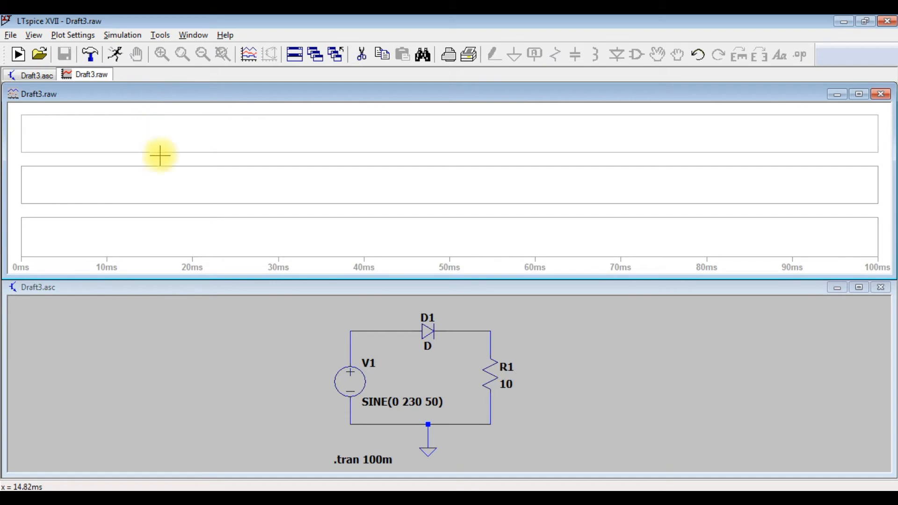
pyautogui.click(216, 291)
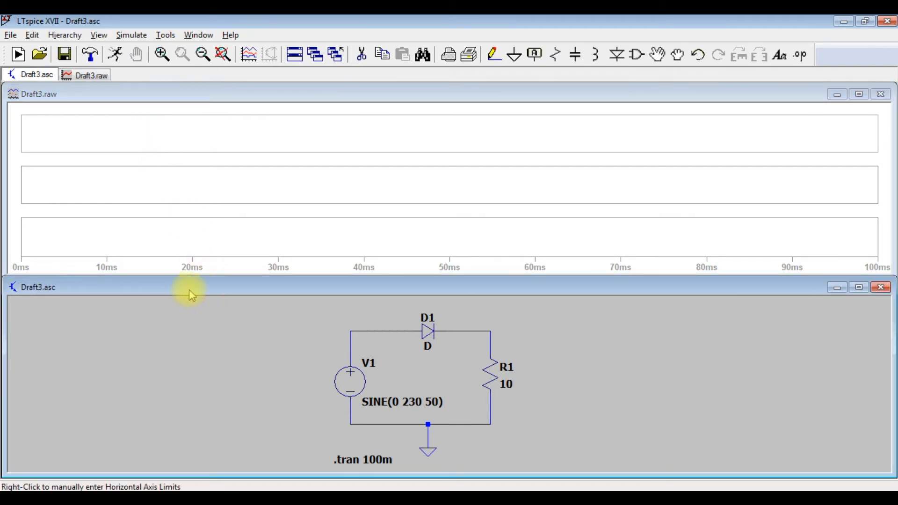
pyautogui.click(385, 329)
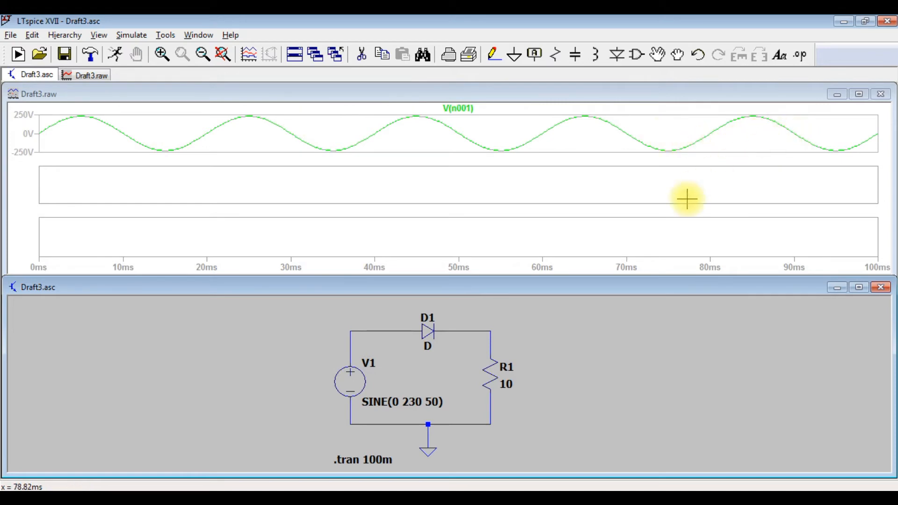
# Plot the rectified output voltage in the middle pane by probing the wire between the diode's cathode and R1
pyautogui.click(328, 187)
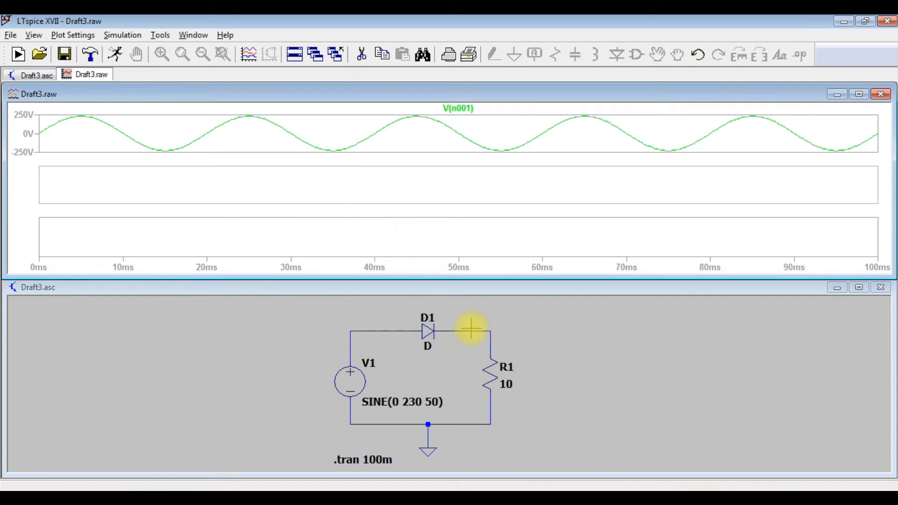
pyautogui.click(272, 287)
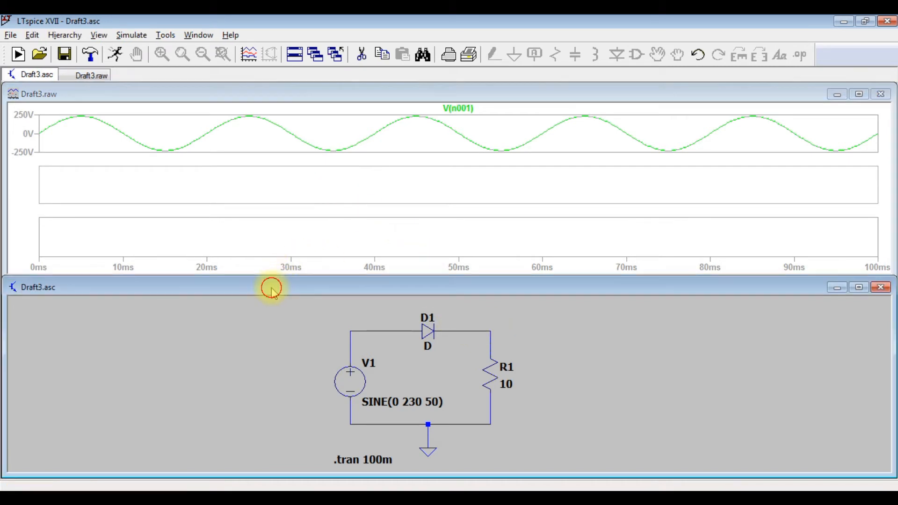
pyautogui.click(492, 328)
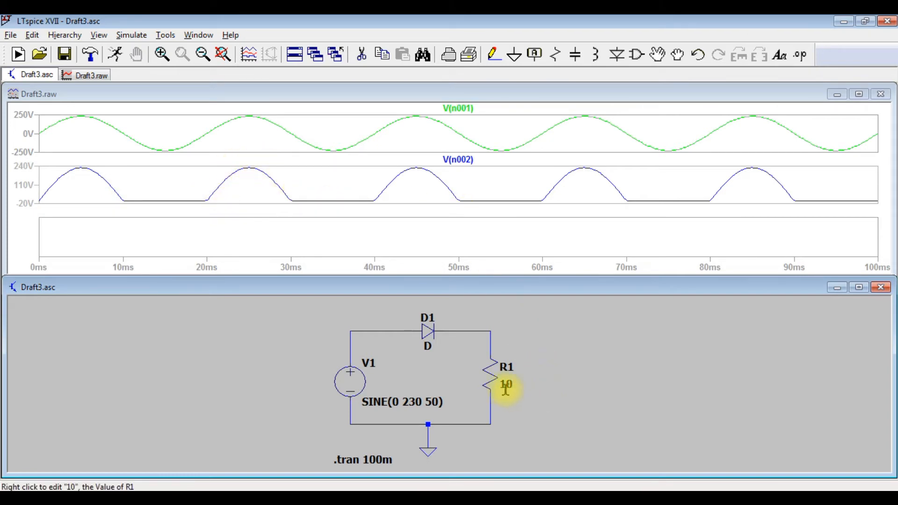
# Plot the current through resistor R1 in the third, still empty pane
pyautogui.click(194, 240)
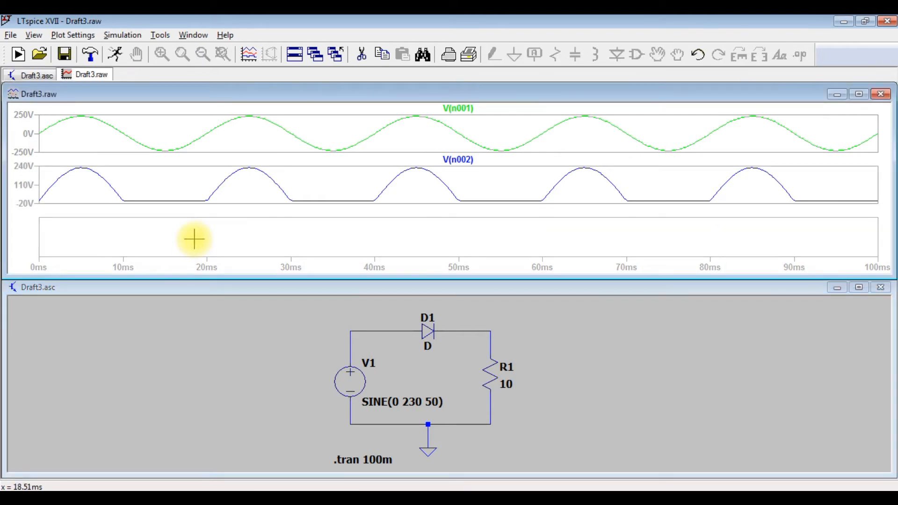
pyautogui.click(290, 290)
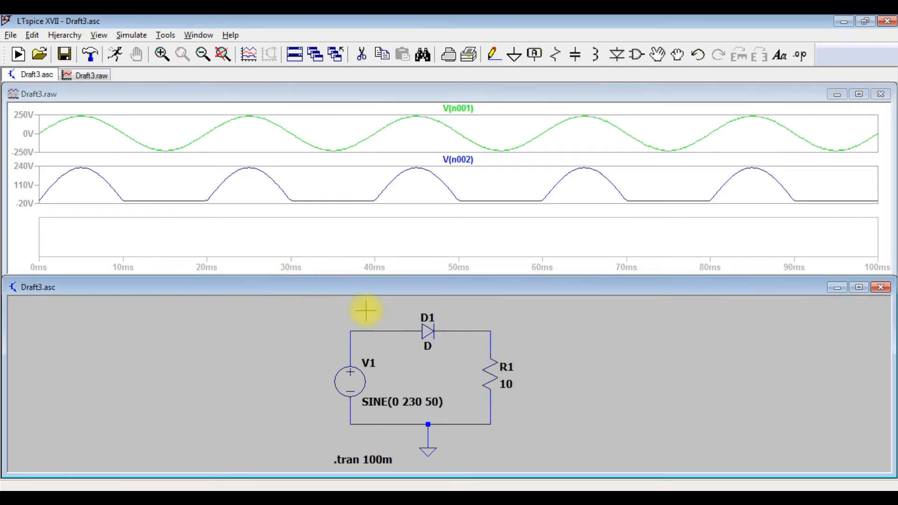
pyautogui.click(491, 374)
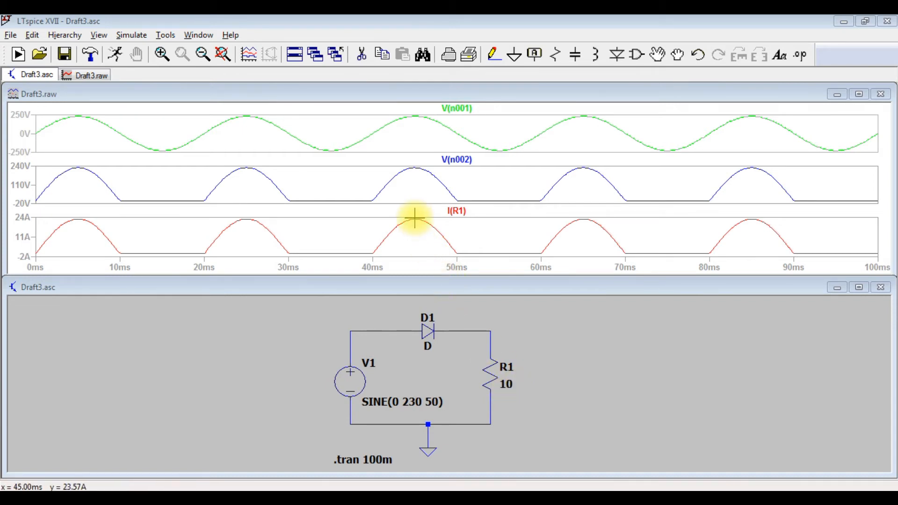
# Attach the 1st cursor to the I(R1) trace through its expression editor
pyautogui.rightClick(460, 212)
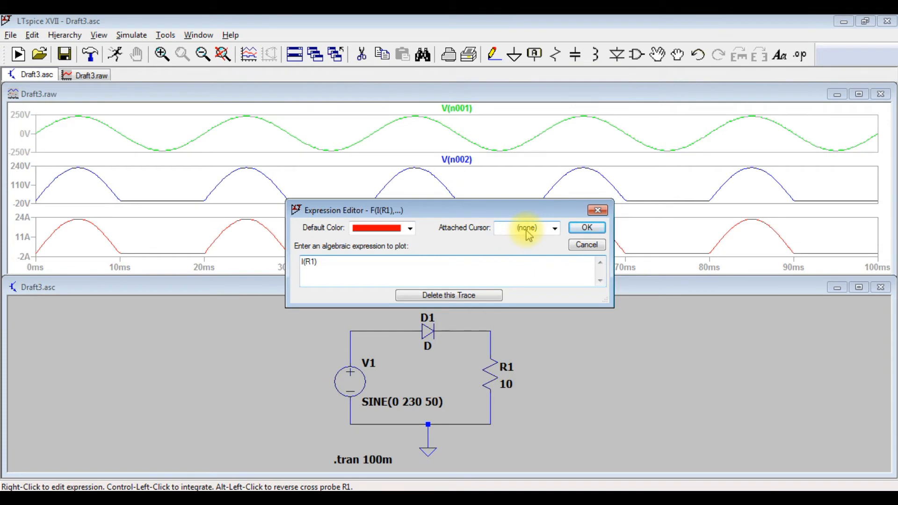
pyautogui.click(587, 227)
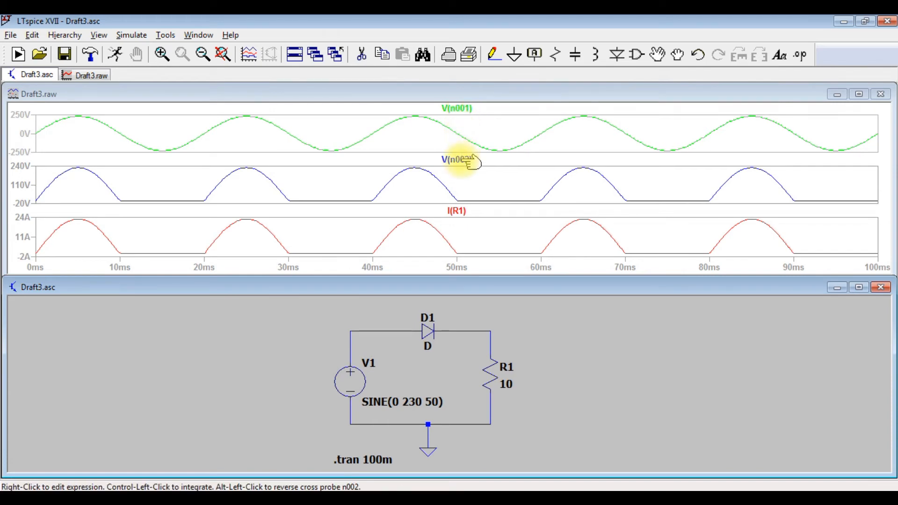
pyautogui.rightClick(462, 212)
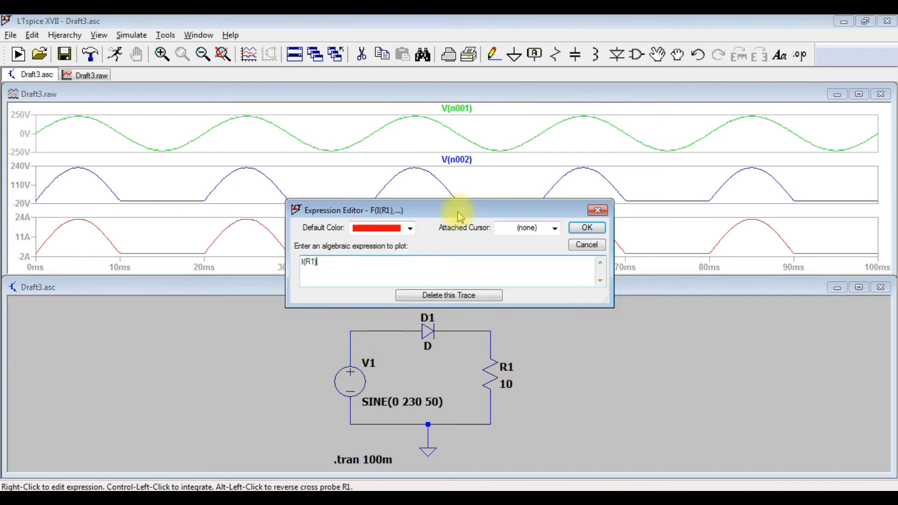
pyautogui.click(524, 228)
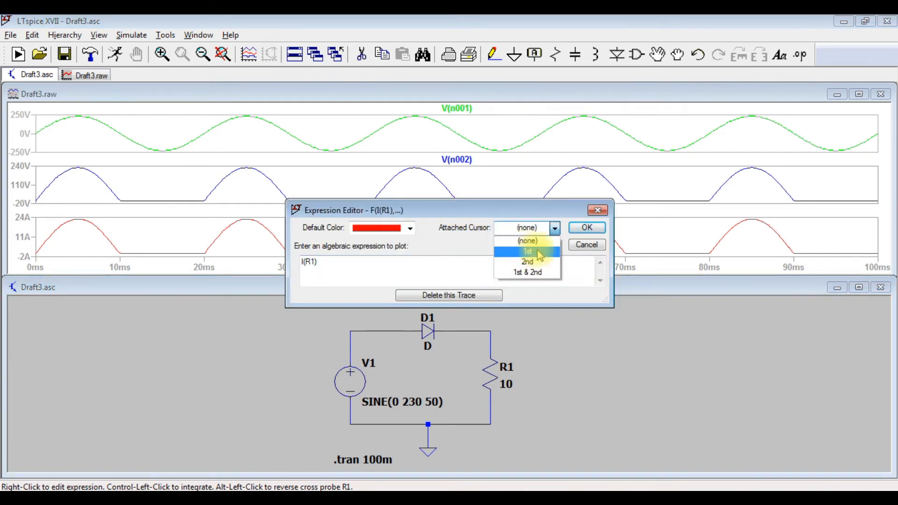
pyautogui.click(539, 251)
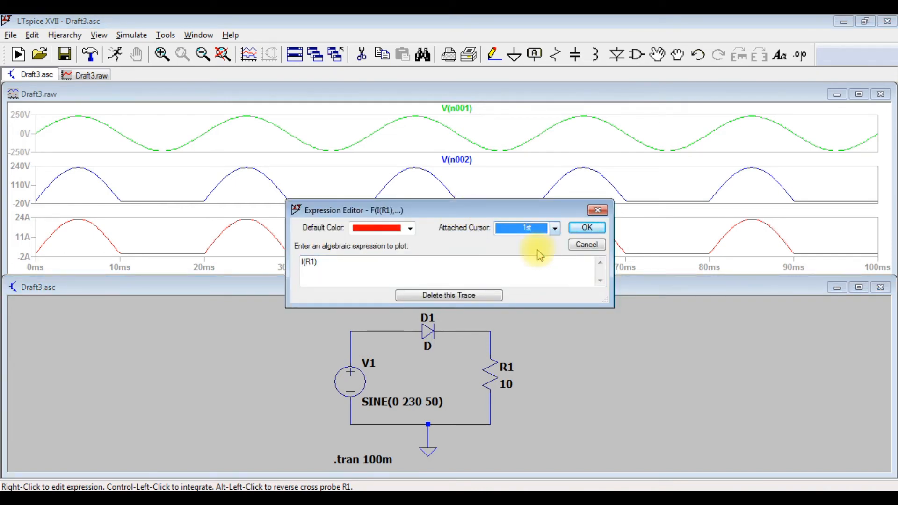
pyautogui.click(585, 229)
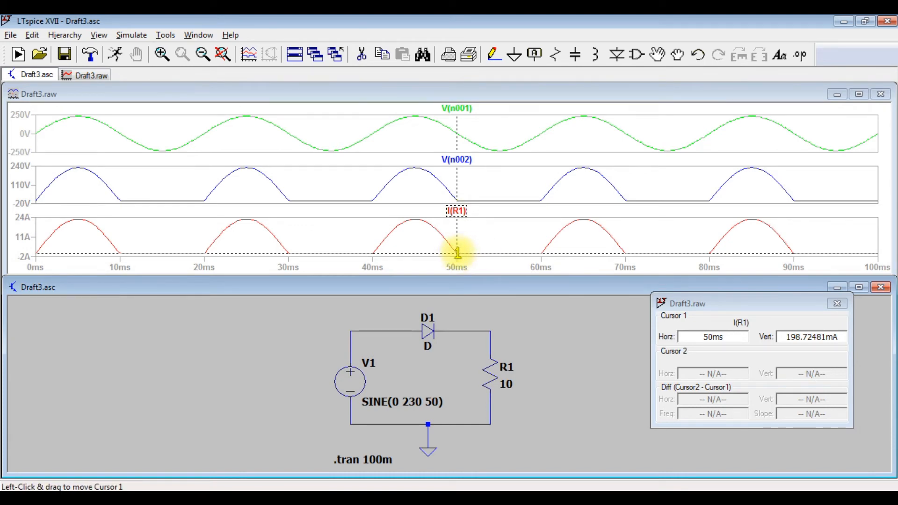
# Measure the load current with cursor 1 at its first peak, then at the peak at 45 ms
pyautogui.moveTo(458, 253); pyautogui.dragTo(79, 223)
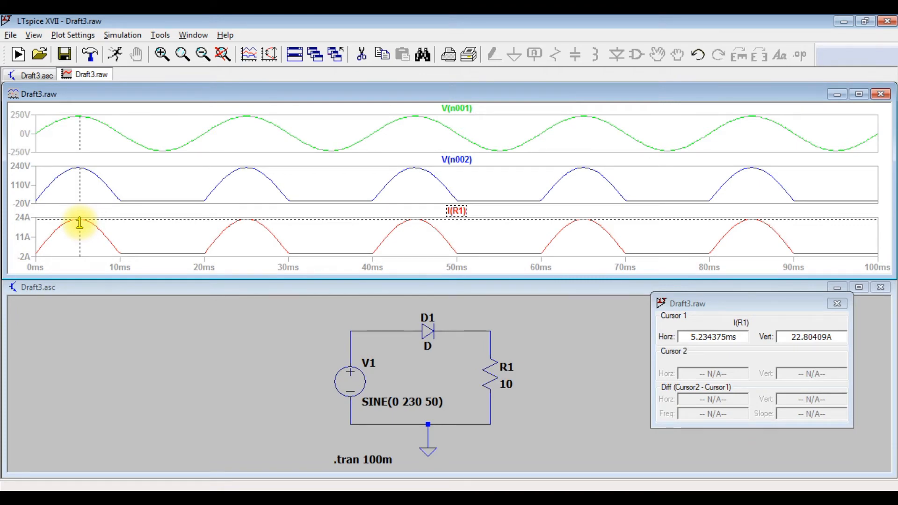
pyautogui.moveTo(80, 223); pyautogui.dragTo(79, 223)
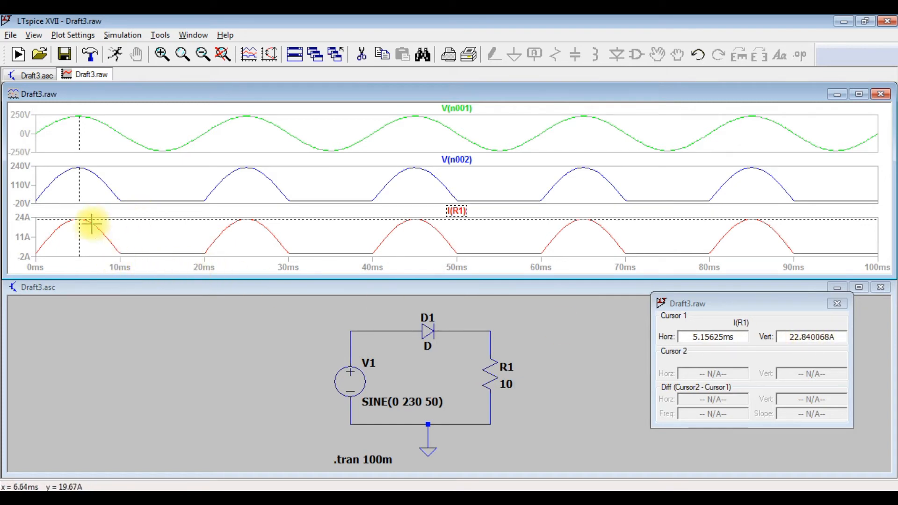
pyautogui.moveTo(78, 219); pyautogui.dragTo(76, 219)
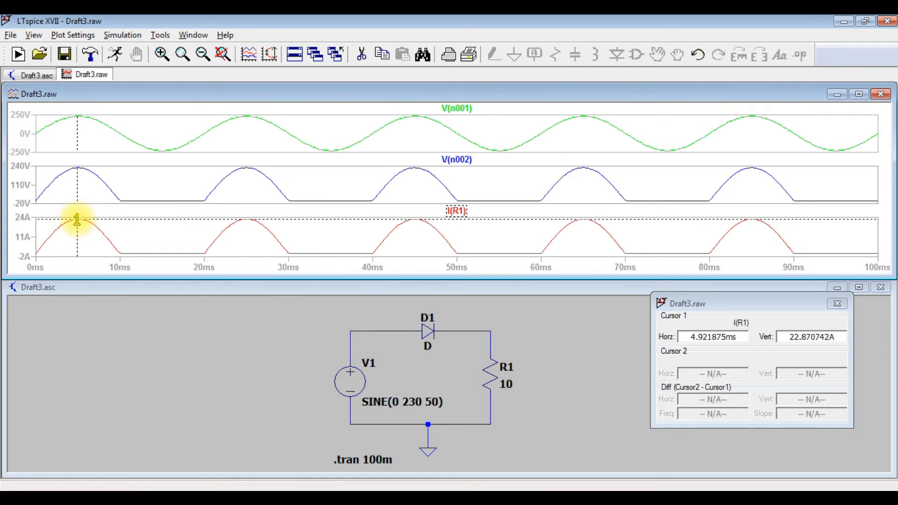
pyautogui.moveTo(77, 220); pyautogui.dragTo(79, 219)
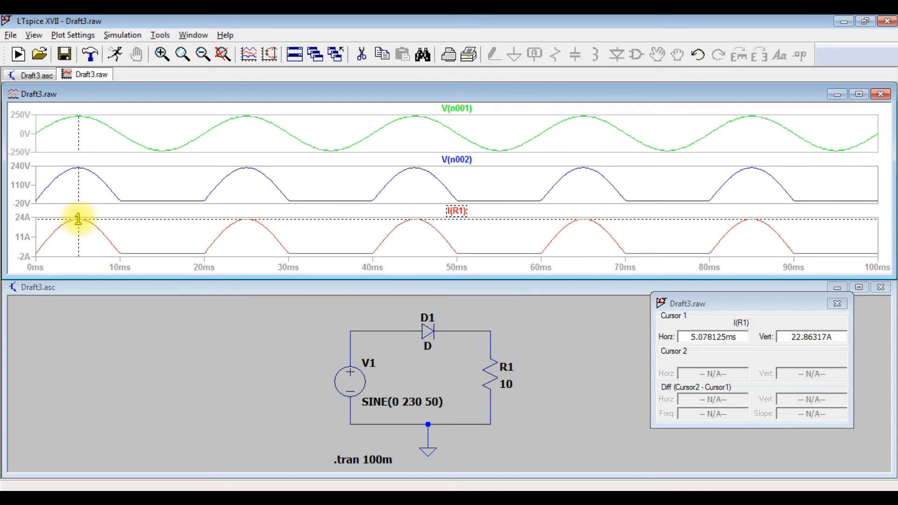
pyautogui.moveTo(78, 219); pyautogui.dragTo(77, 219)
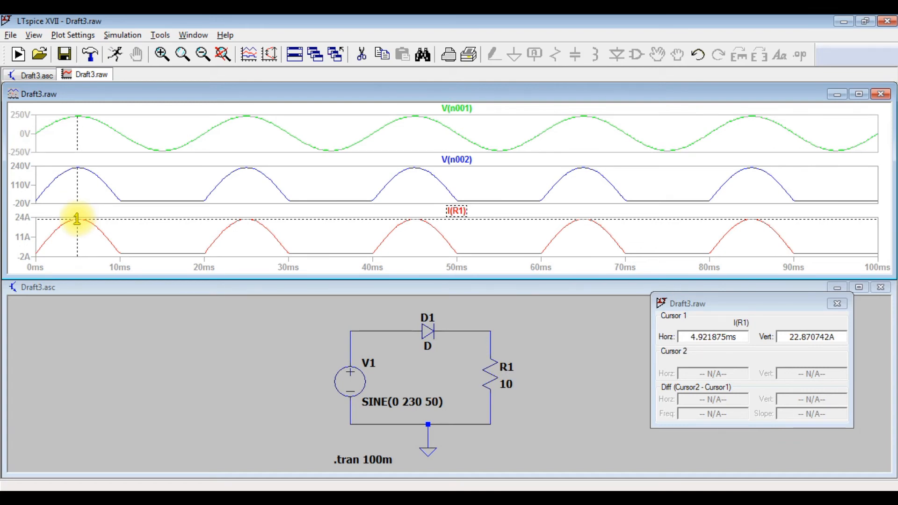
pyautogui.moveTo(76, 219); pyautogui.dragTo(78, 219)
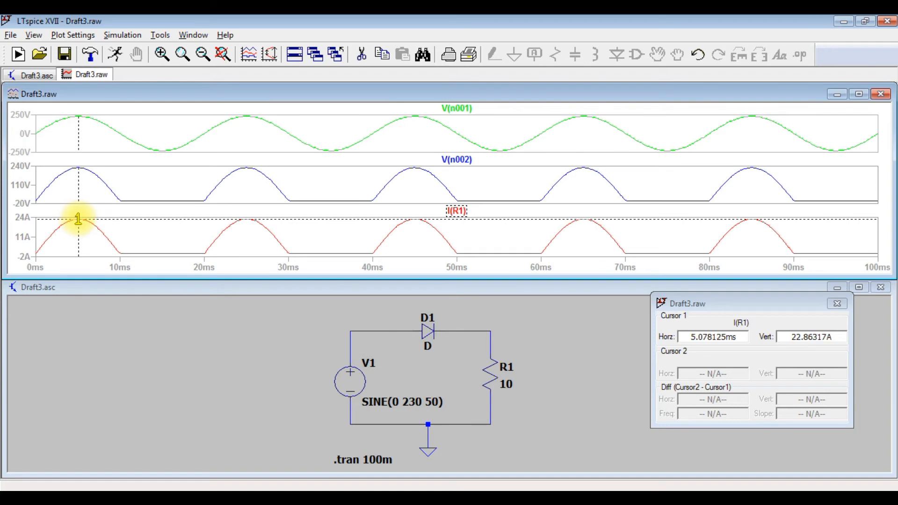
pyautogui.moveTo(78, 219); pyautogui.dragTo(78, 222)
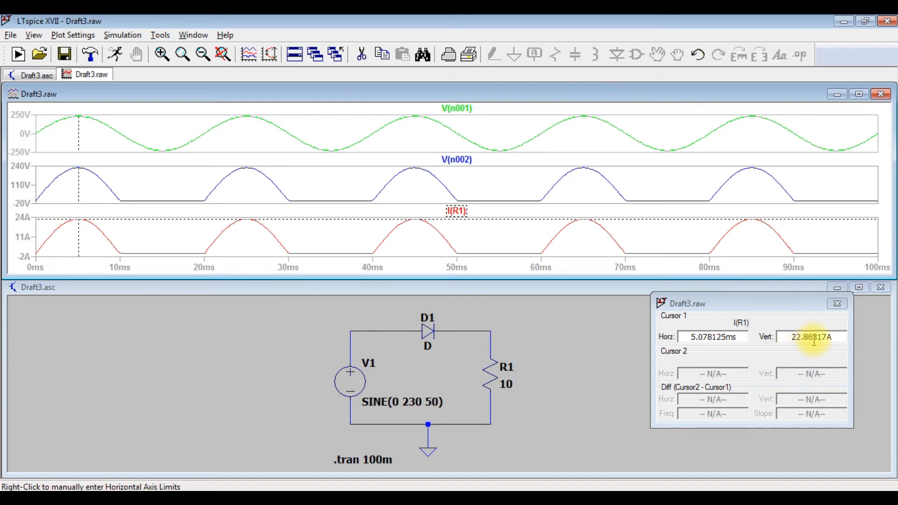
pyautogui.moveTo(81, 222); pyautogui.dragTo(415, 220)
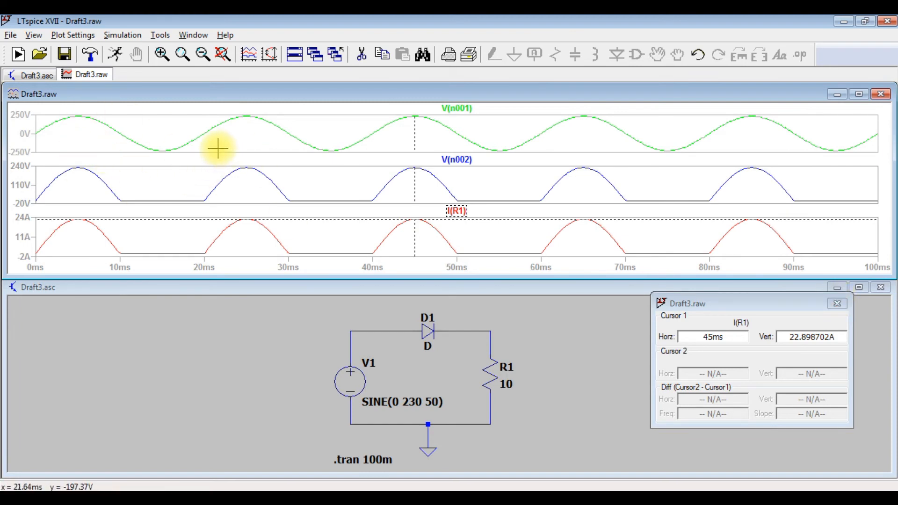
# Open the color preferences and try a black waveform background by setting its red, green and blue to 0
pyautogui.rightClick(285, 117)
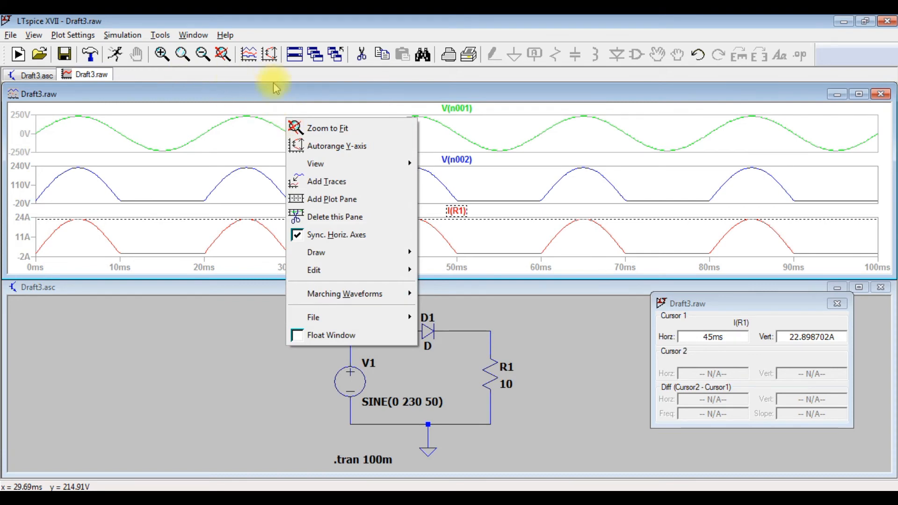
pyautogui.click(263, 95)
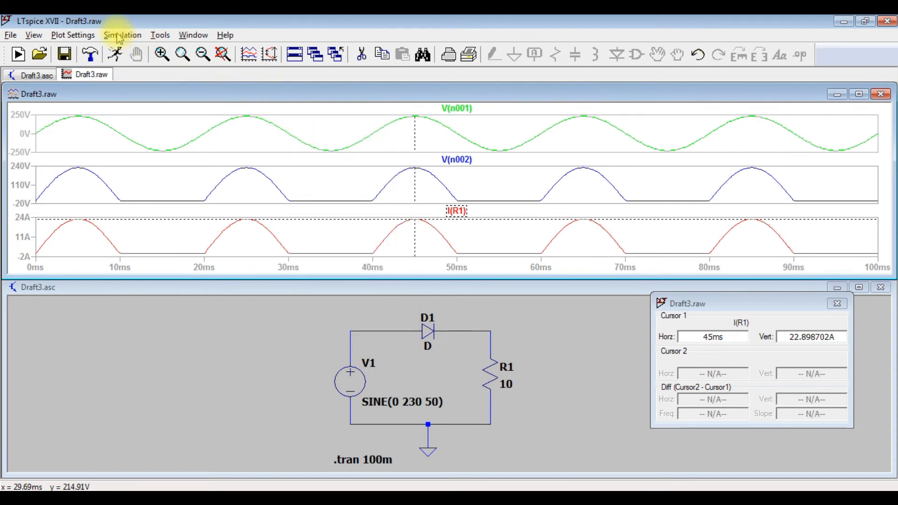
pyautogui.click(164, 35)
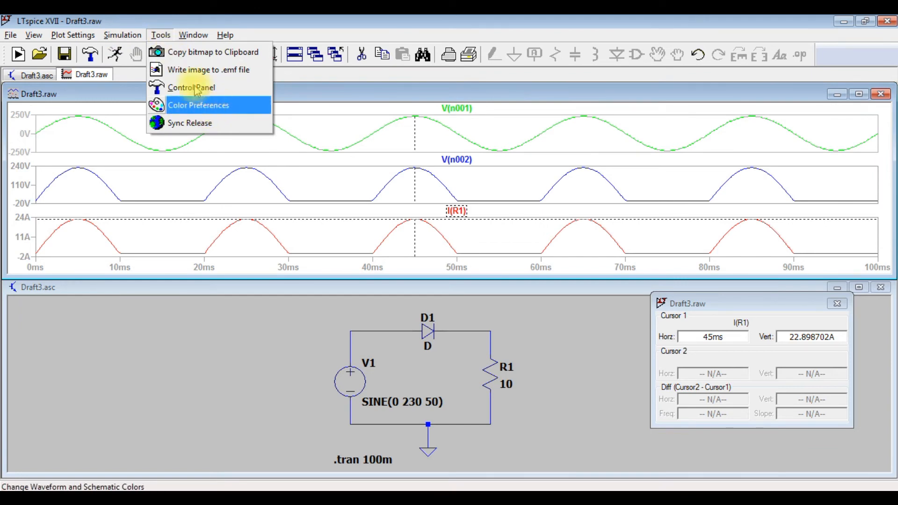
pyautogui.click(206, 107)
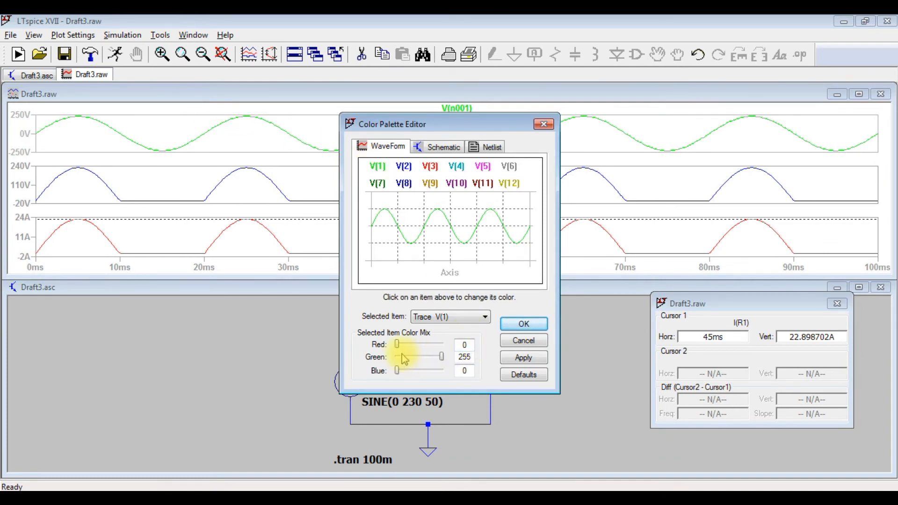
pyautogui.click(474, 320)
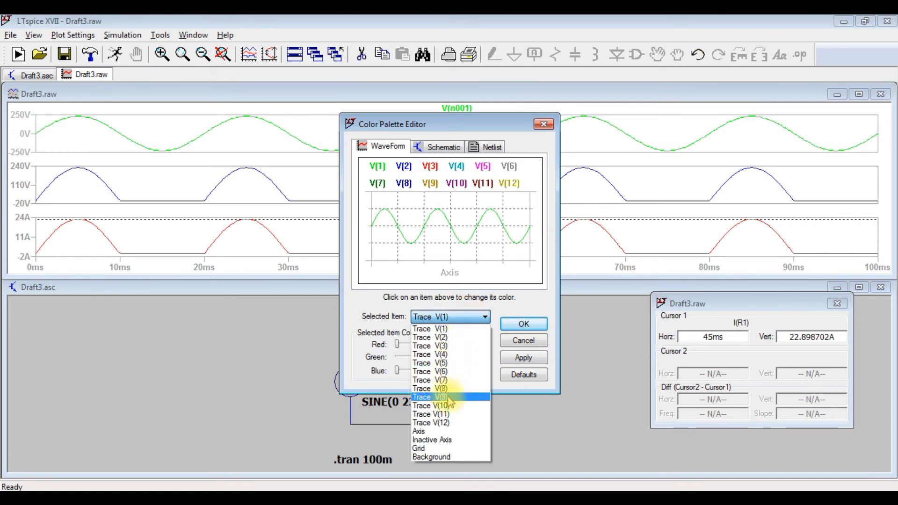
pyautogui.click(450, 457)
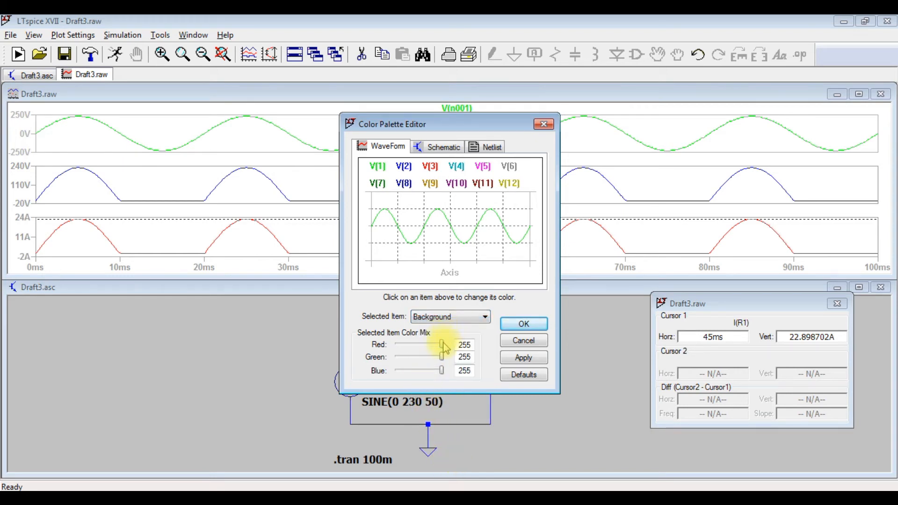
pyautogui.moveTo(442, 348); pyautogui.dragTo(362, 345)
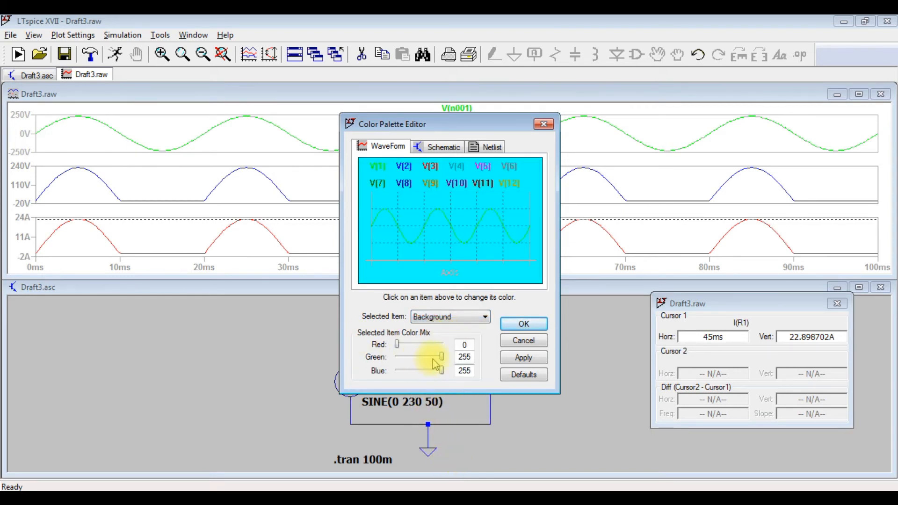
pyautogui.moveTo(441, 357); pyautogui.dragTo(397, 357)
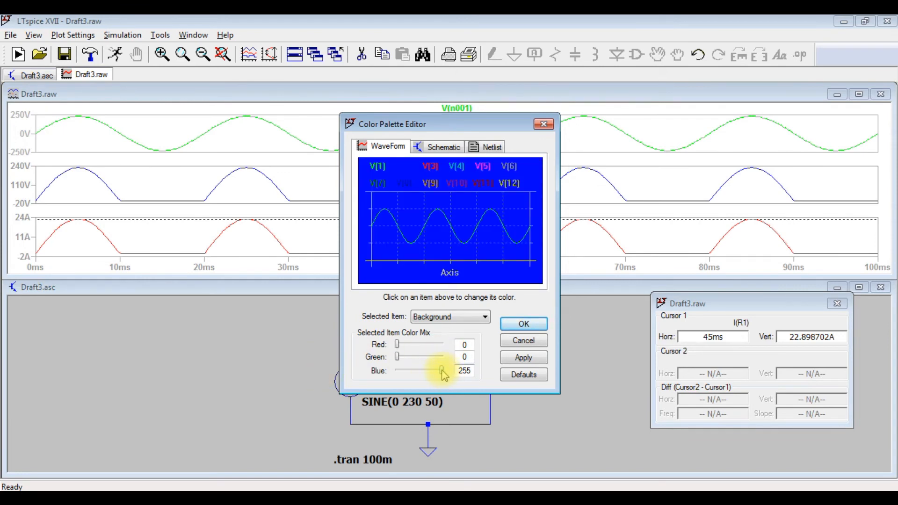
pyautogui.moveTo(442, 371); pyautogui.dragTo(355, 375)
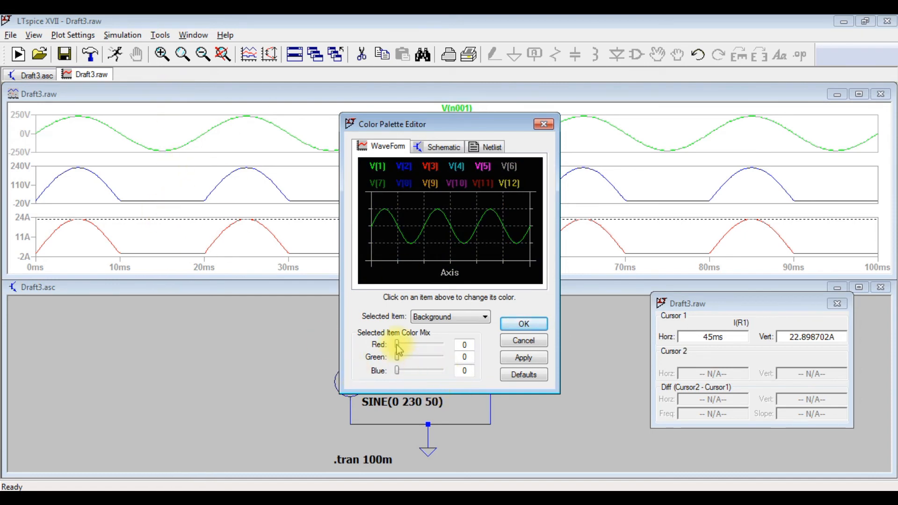
# Set the waveform background to white with red, green and blue at 255, and apply the colors
pyautogui.moveTo(397, 344); pyautogui.dragTo(490, 351)
pyautogui.moveTo(398, 357); pyautogui.dragTo(456, 358)
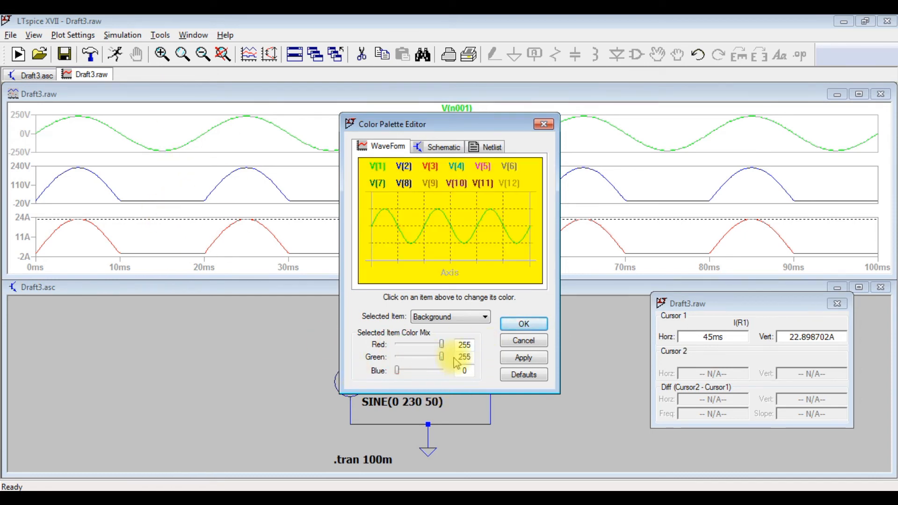
pyautogui.moveTo(397, 371); pyautogui.dragTo(467, 377)
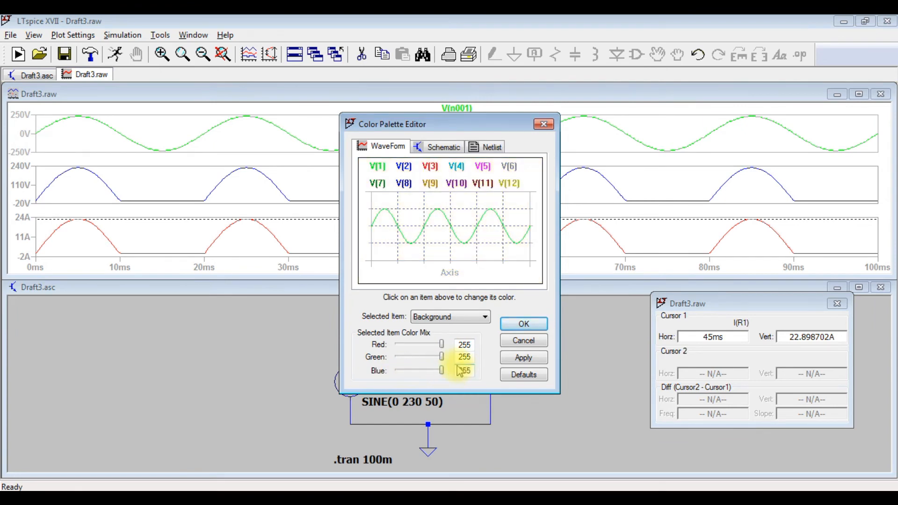
pyautogui.click(533, 361)
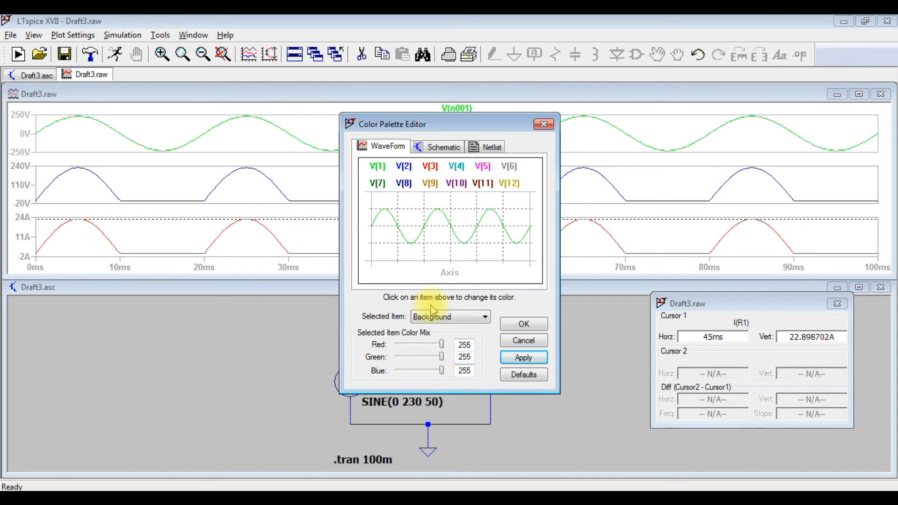
# Try cyan, white, blue and black as the color of trace V(1) by varying its color mix between 0 and 255
pyautogui.click(477, 318)
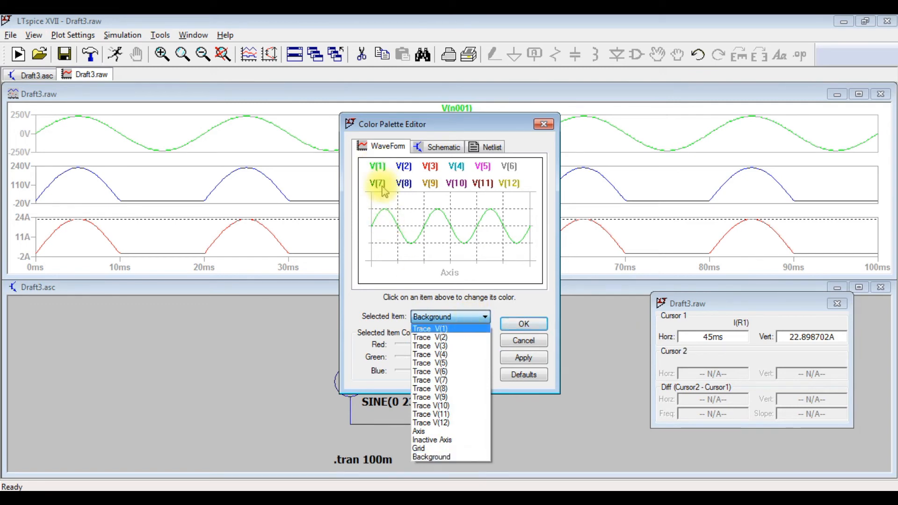
pyautogui.click(464, 330)
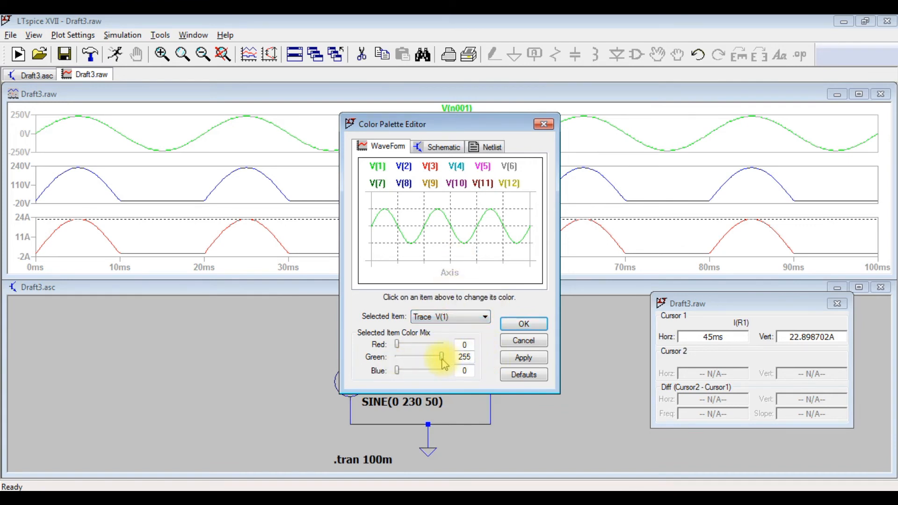
pyautogui.moveTo(399, 370); pyautogui.dragTo(450, 371)
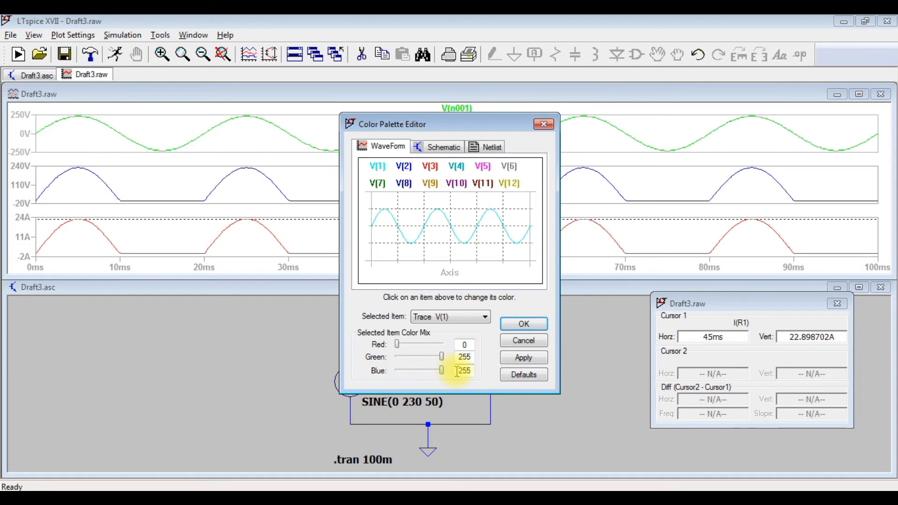
pyautogui.moveTo(397, 345); pyautogui.dragTo(466, 356)
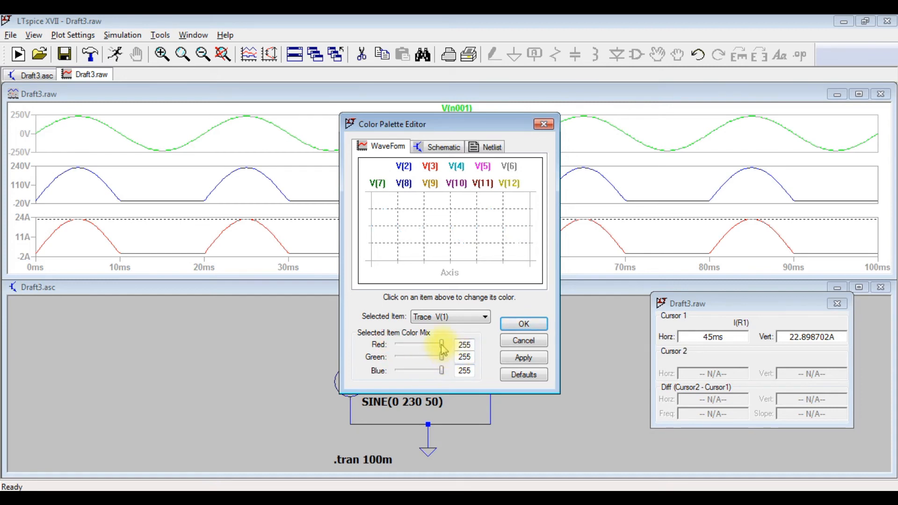
pyautogui.moveTo(442, 344); pyautogui.dragTo(376, 350)
pyautogui.moveTo(437, 357); pyautogui.dragTo(307, 361)
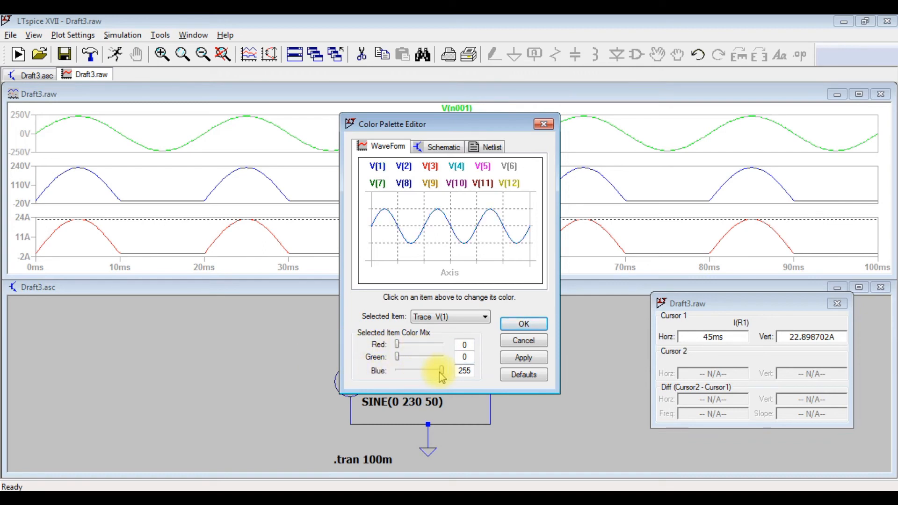
pyautogui.moveTo(442, 372); pyautogui.dragTo(357, 378)
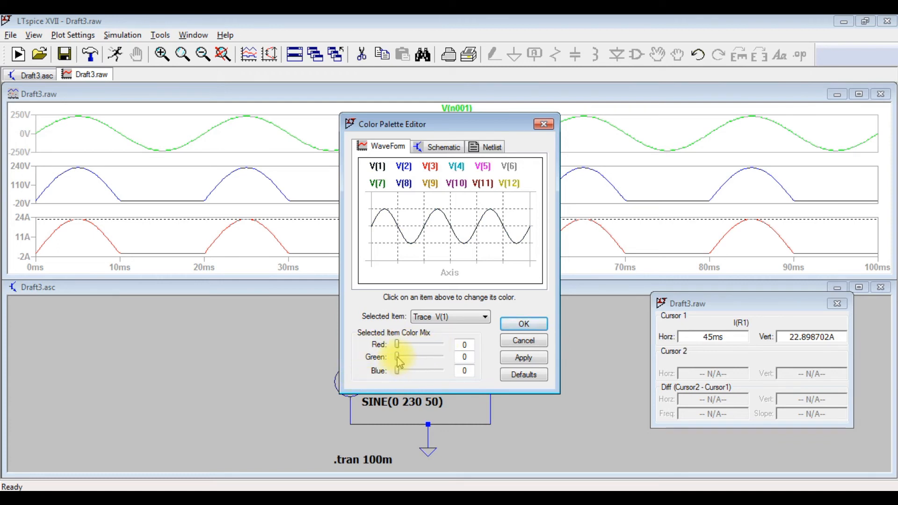
# Try blue, then green, as the color of trace V(1) by setting only that component to 255
pyautogui.moveTo(400, 363)
pyautogui.mouseDown()
pyautogui.moveTo(436, 368)
pyautogui.moveTo(369, 371)
pyautogui.moveTo(437, 374)
pyautogui.moveTo(398, 368)
pyautogui.mouseUp()
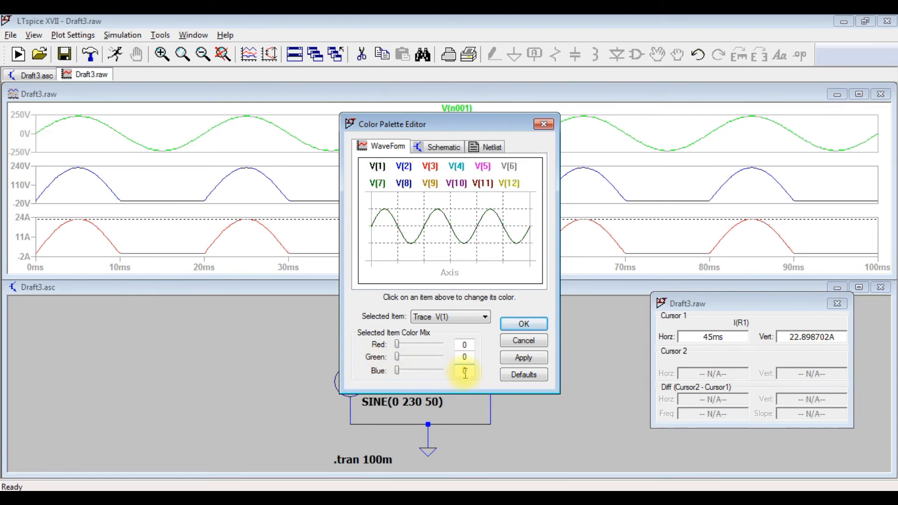
pyautogui.moveTo(398, 371); pyautogui.dragTo(464, 375)
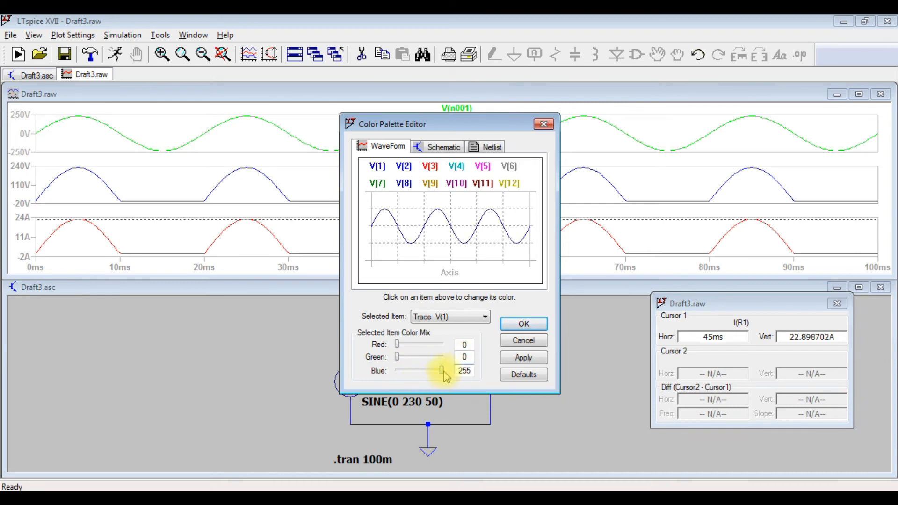
pyautogui.moveTo(443, 371); pyautogui.dragTo(466, 357)
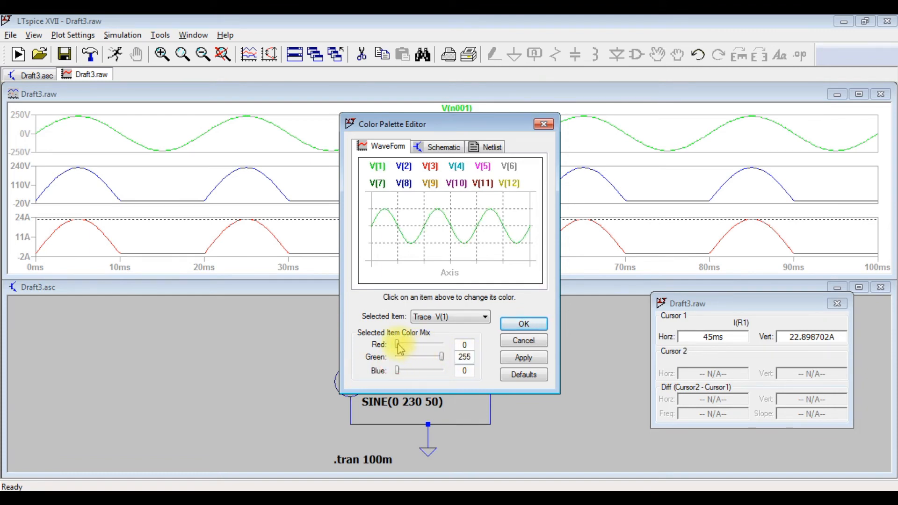
# Color trace V(1) magenta with red 255, green 0 and blue 255, apply it, and close the color editor
pyautogui.moveTo(398, 345); pyautogui.dragTo(464, 346)
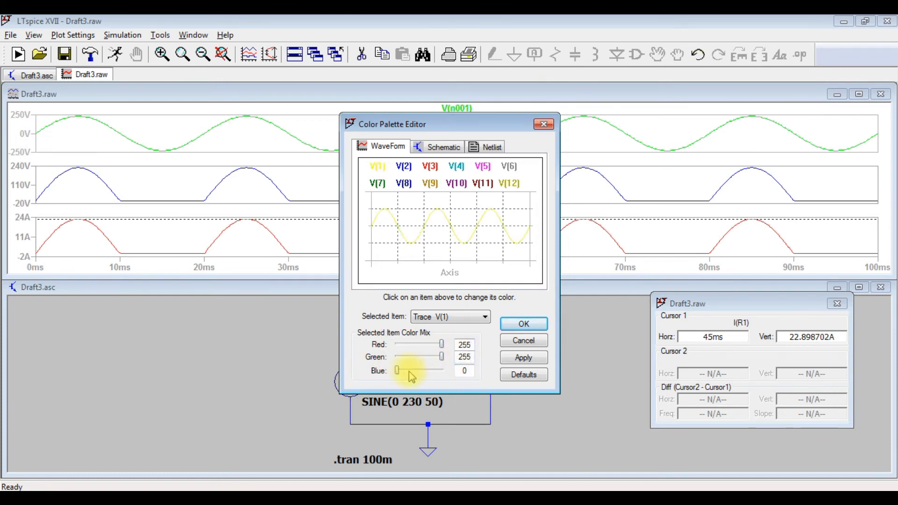
pyautogui.moveTo(441, 357); pyautogui.dragTo(335, 362)
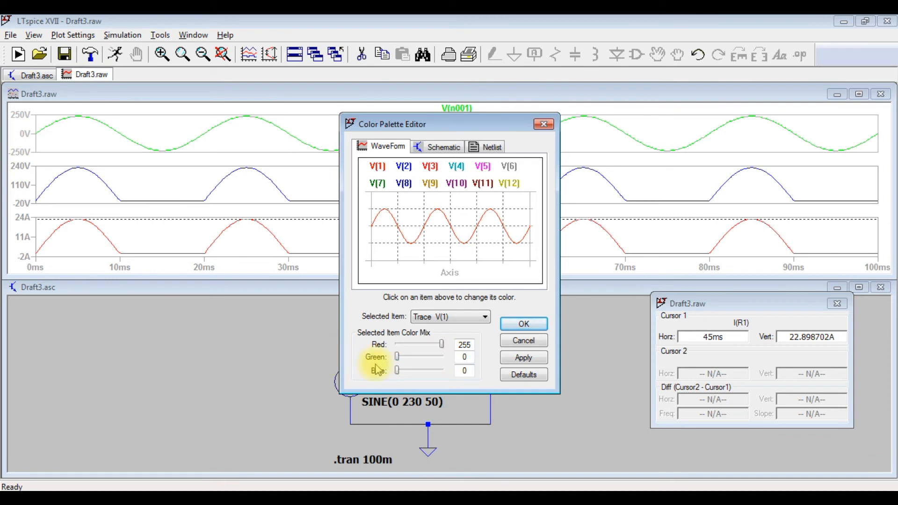
pyautogui.moveTo(398, 370); pyautogui.dragTo(457, 377)
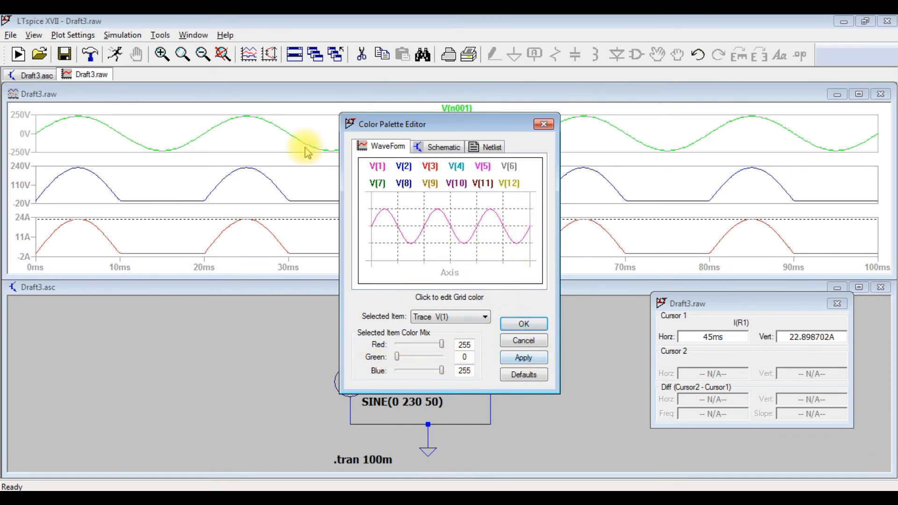
pyautogui.click(524, 358)
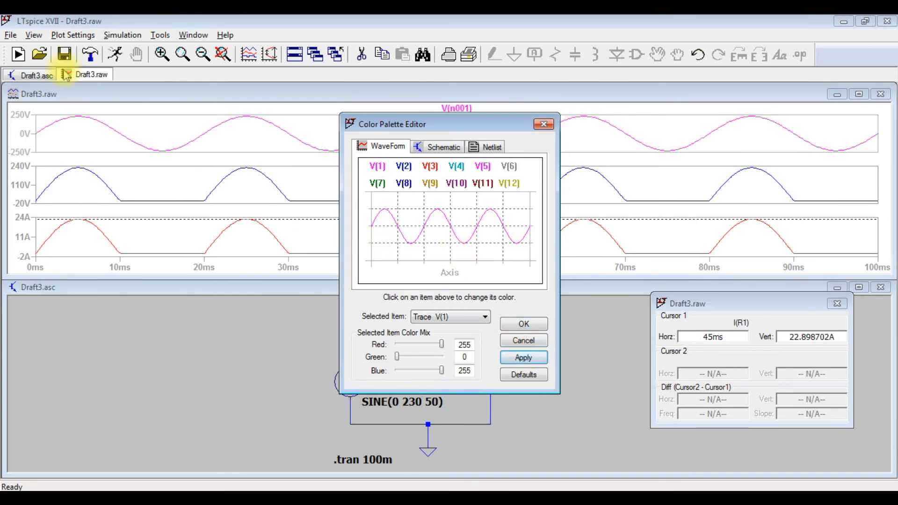
pyautogui.click(543, 125)
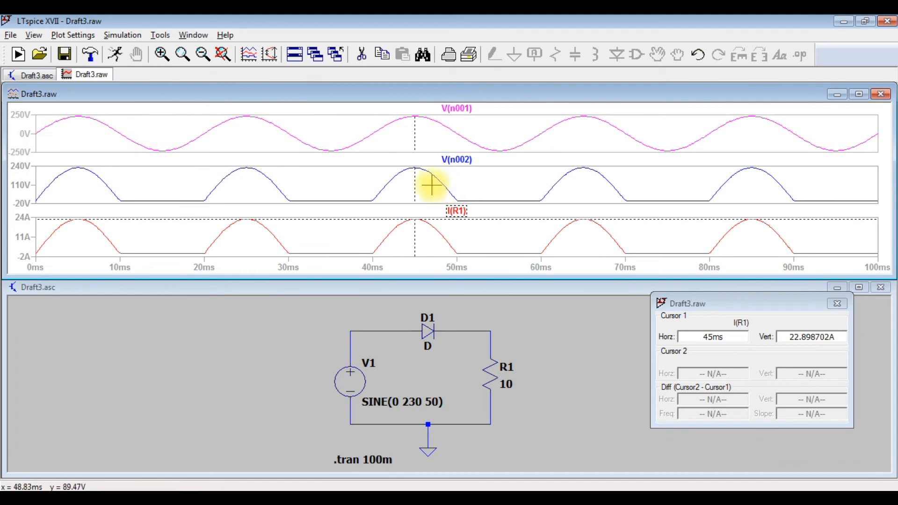
# Copy the waveform window's bitmap to the clipboard
pyautogui.click(124, 35)
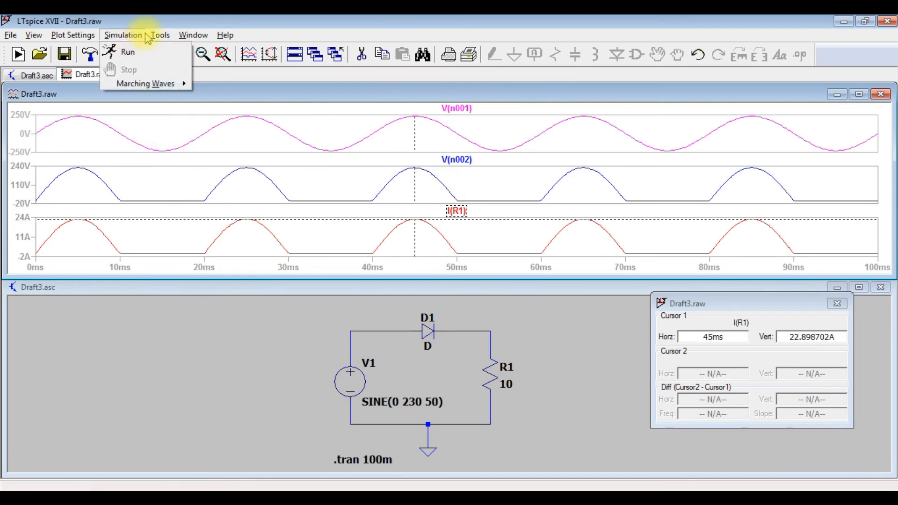
pyautogui.moveTo(160, 36)
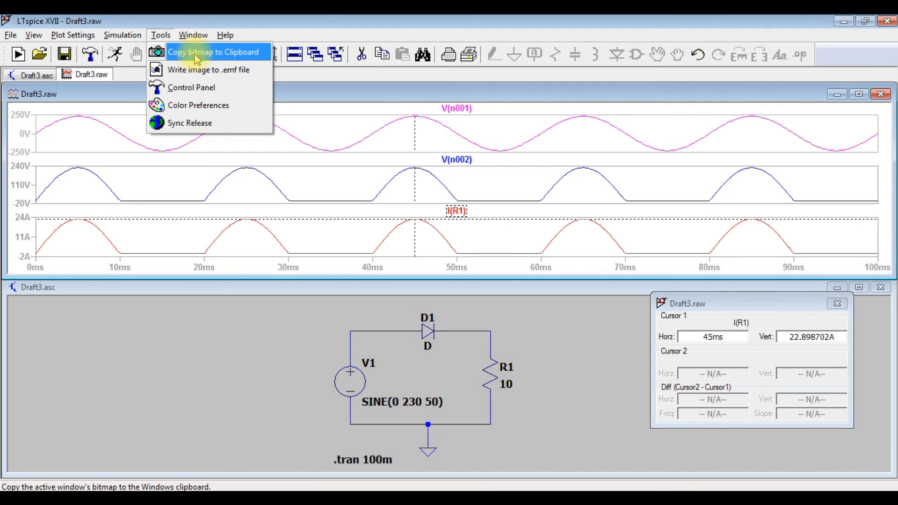
pyautogui.click(315, 123)
pyautogui.rightClick(317, 125)
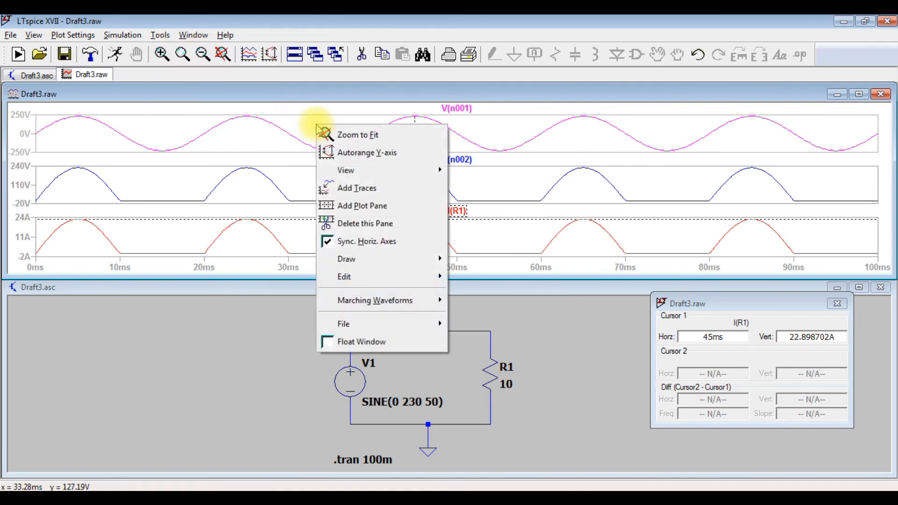
pyautogui.click(293, 95)
pyautogui.click(159, 35)
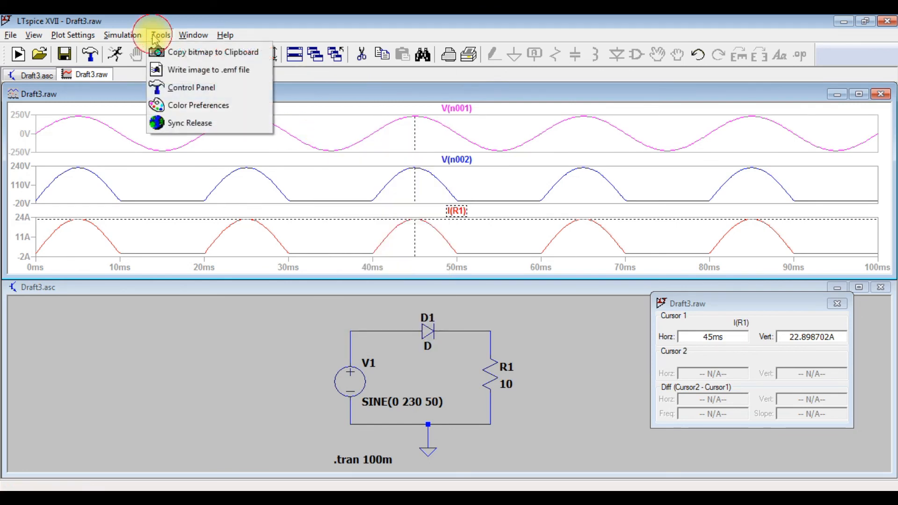
pyautogui.click(207, 54)
# Open a blank document in Microsoft Word, maximize it, and paste the copied waveform image
pyautogui.click(13, 495)
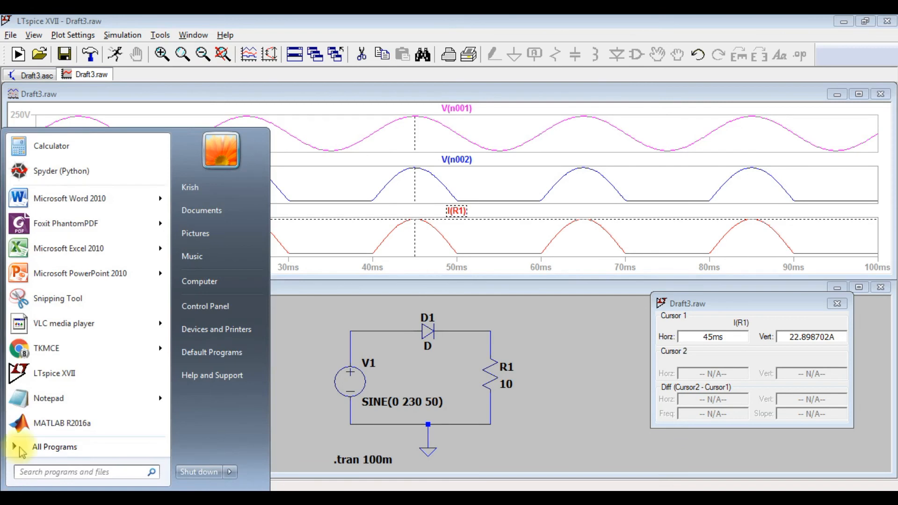
pyautogui.click(82, 201)
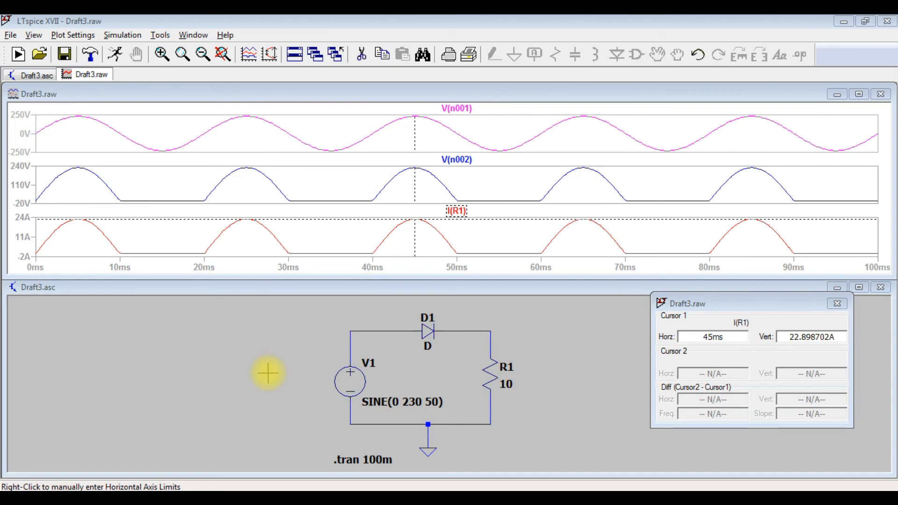
pyautogui.moveTo(239, 495)
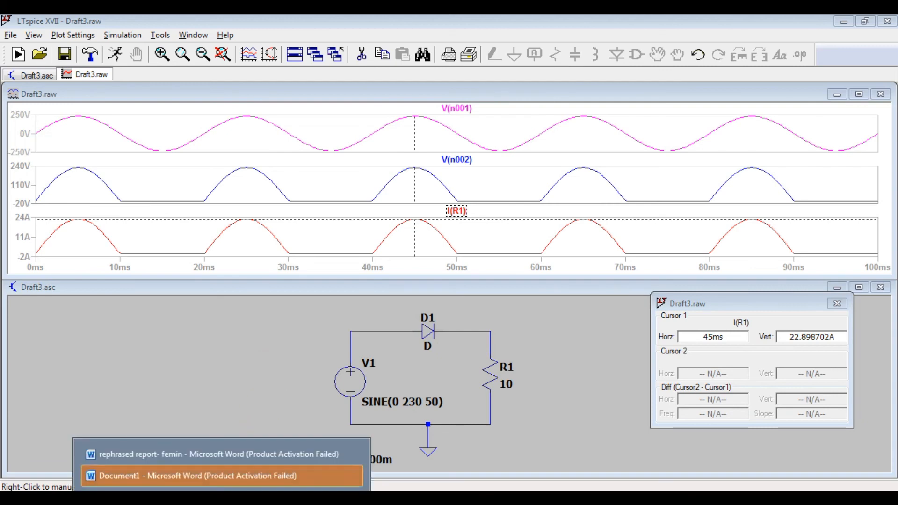
pyautogui.click(198, 476)
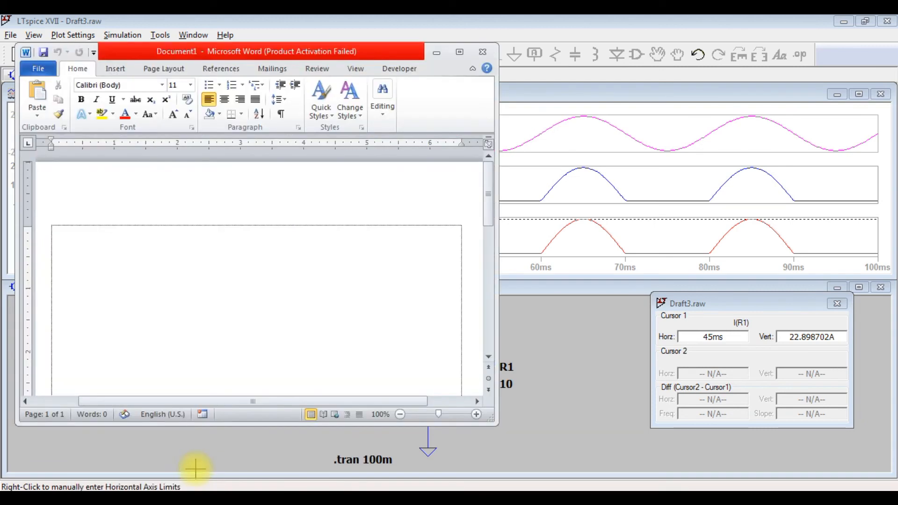
pyautogui.click(470, 54)
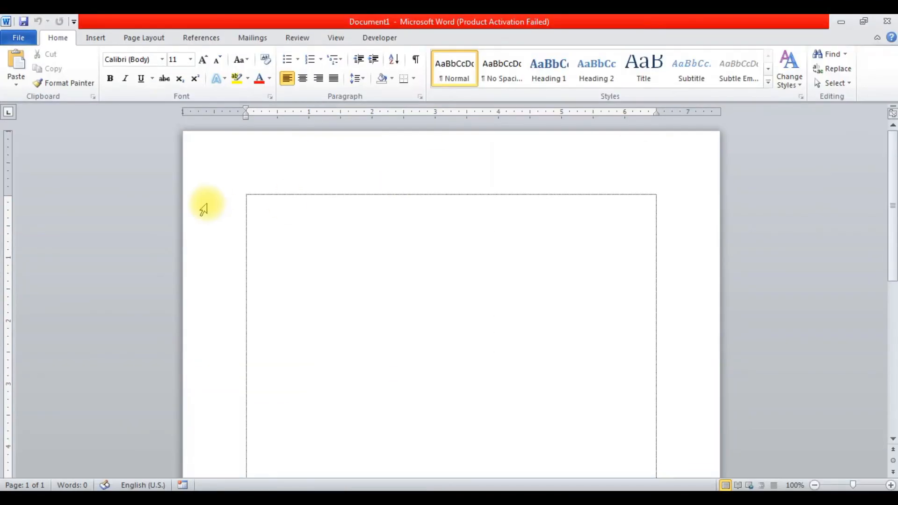
pyautogui.rightClick(262, 210)
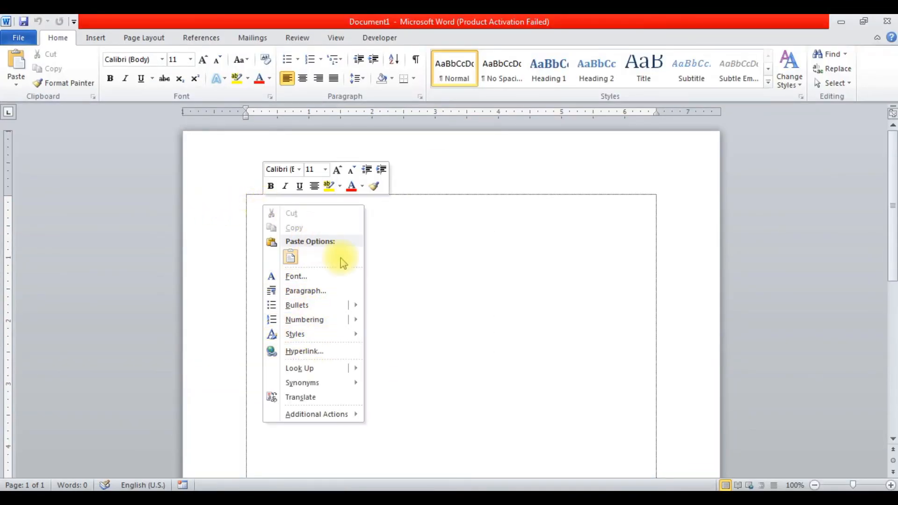
pyautogui.click(290, 258)
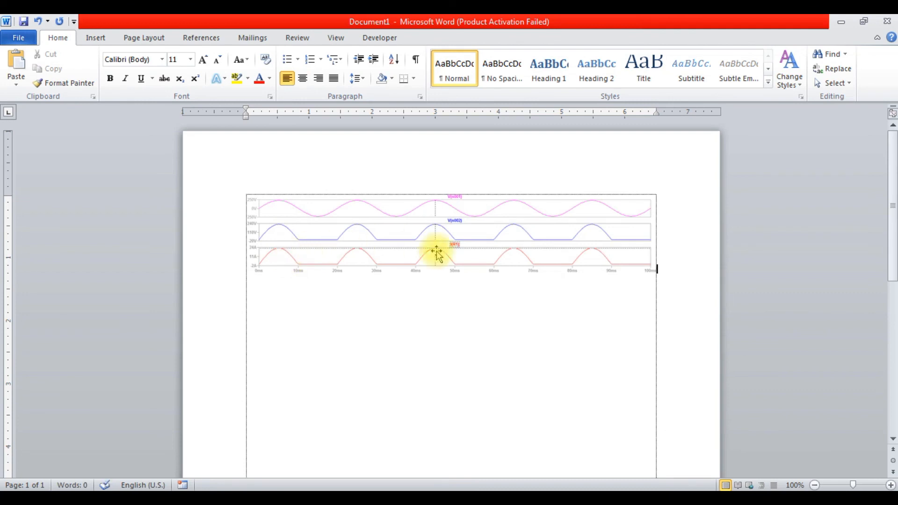
# Paste a second copy of the waveform image below the first and delete it again
pyautogui.click(504, 291)
pyautogui.hotkey('ctrl', 'v')
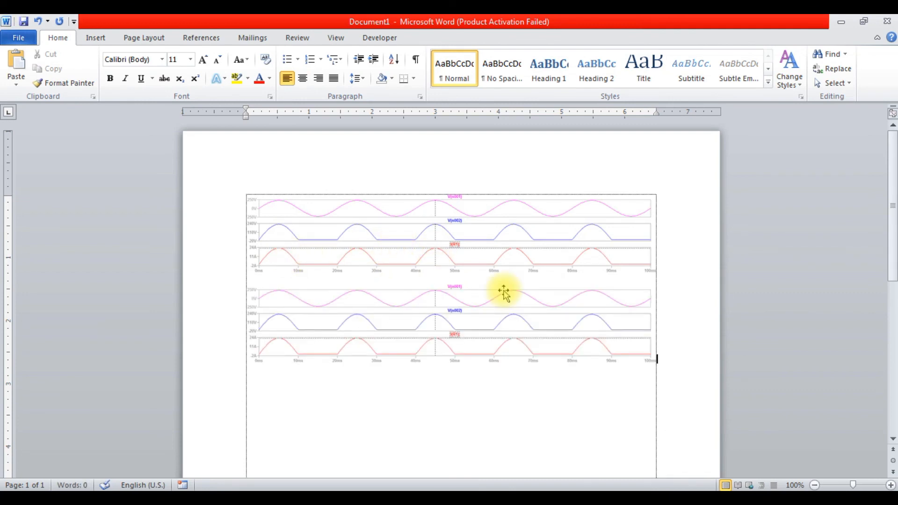
pyautogui.click(495, 296)
pyautogui.press('Delete')
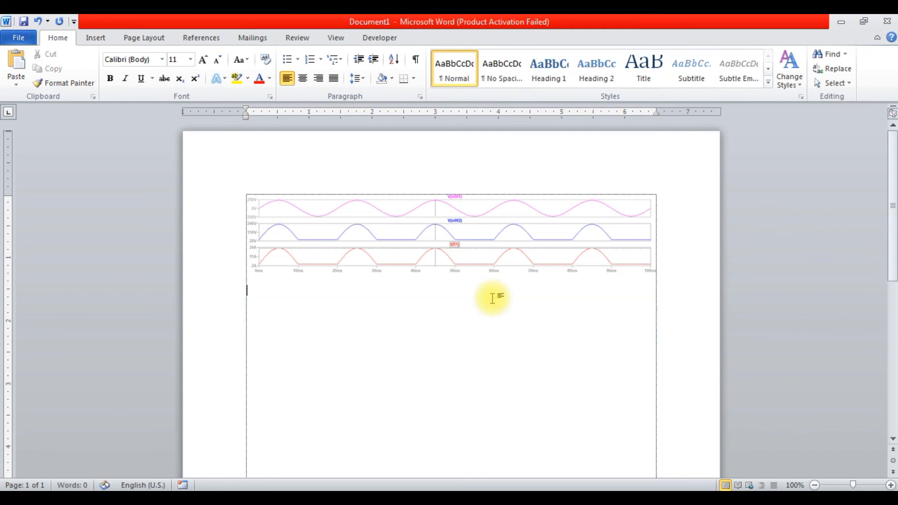
# Stretch the pasted waveform image vertically to about twice its height and return to LTspice
pyautogui.click(477, 261)
pyautogui.moveTo(454, 276); pyautogui.dragTo(463, 377)
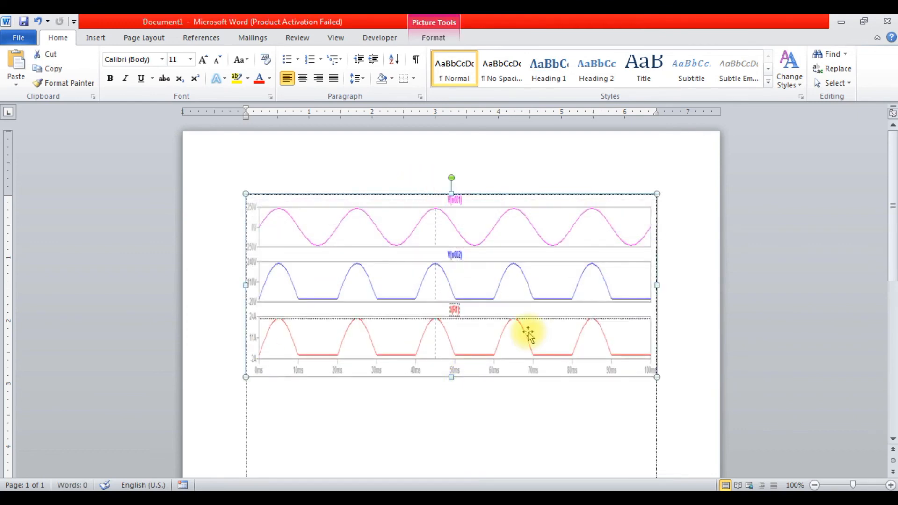
pyautogui.click(842, 23)
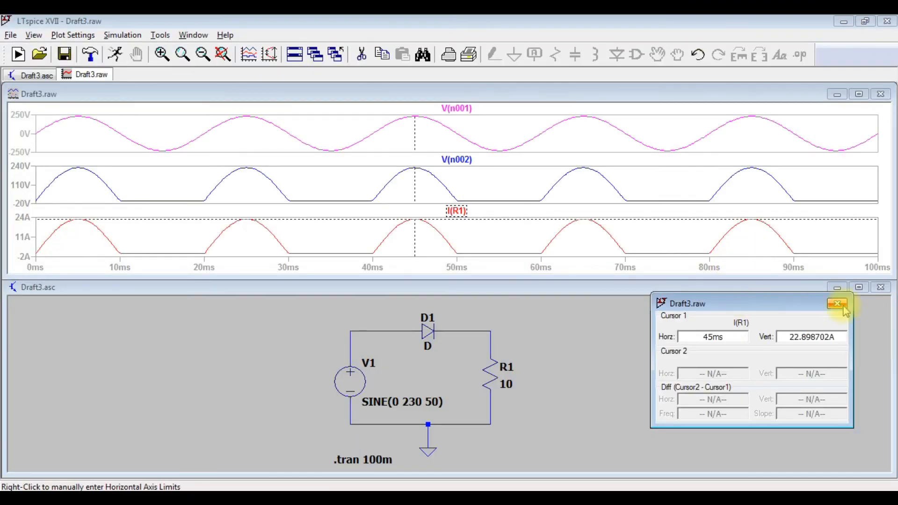
# Close the cursor readout and maximize the Draft3.asc schematic window
pyautogui.click(846, 305)
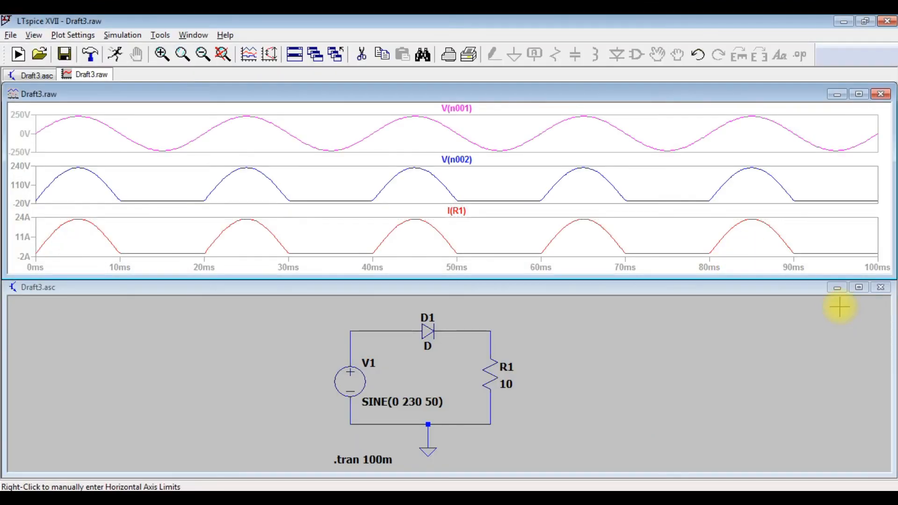
pyautogui.click(860, 288)
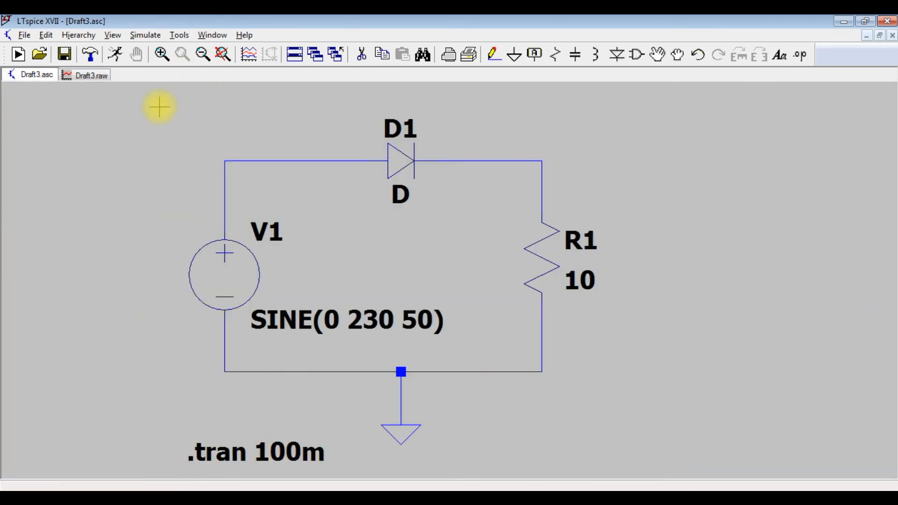
# Capture the whole circuit, including the .tran directive, with the Snipping Tool and minimize the captured snip
pyautogui.click(17, 500)
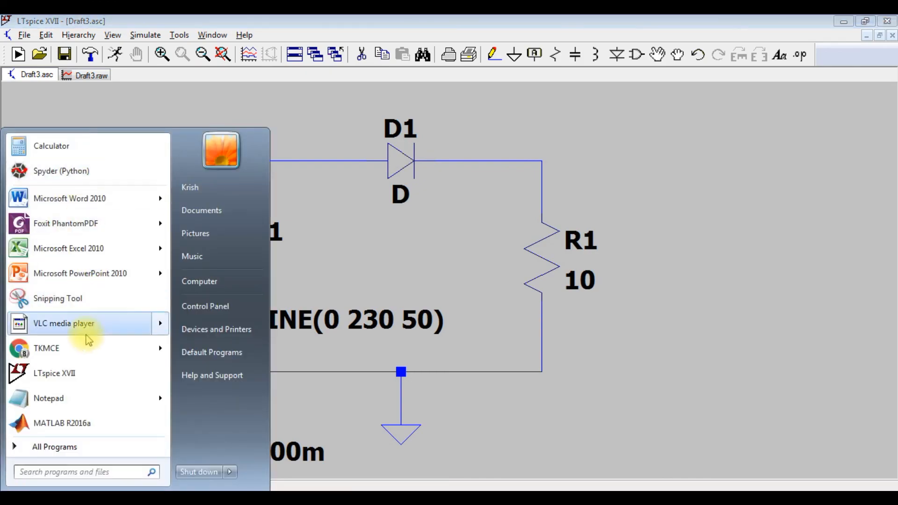
pyautogui.click(60, 302)
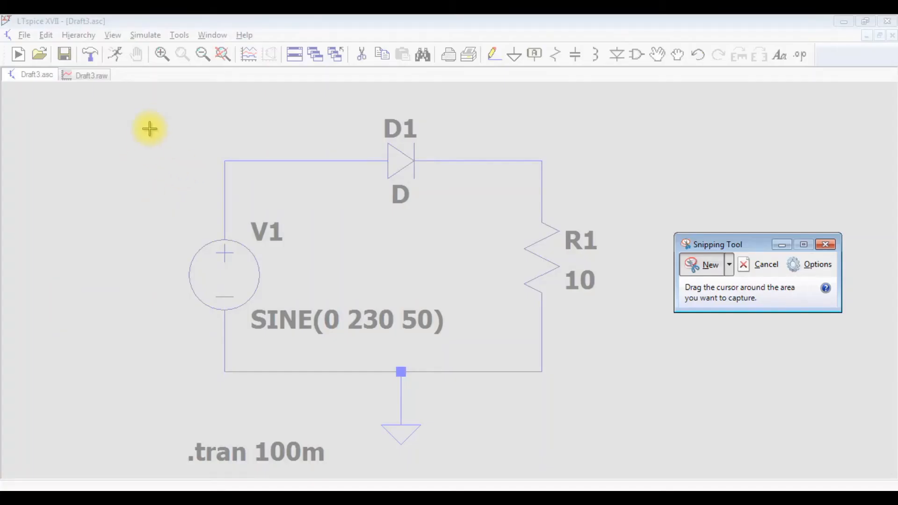
pyautogui.moveTo(148, 109); pyautogui.dragTo(609, 470)
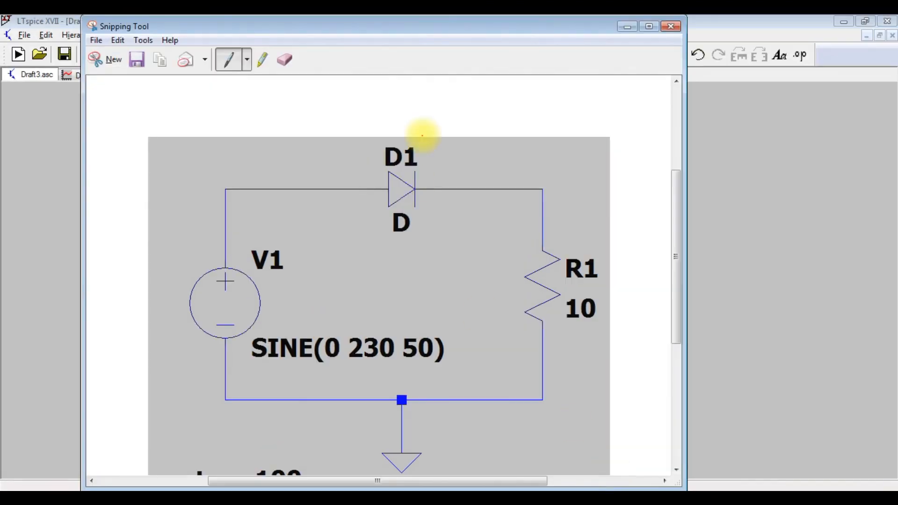
pyautogui.click(626, 26)
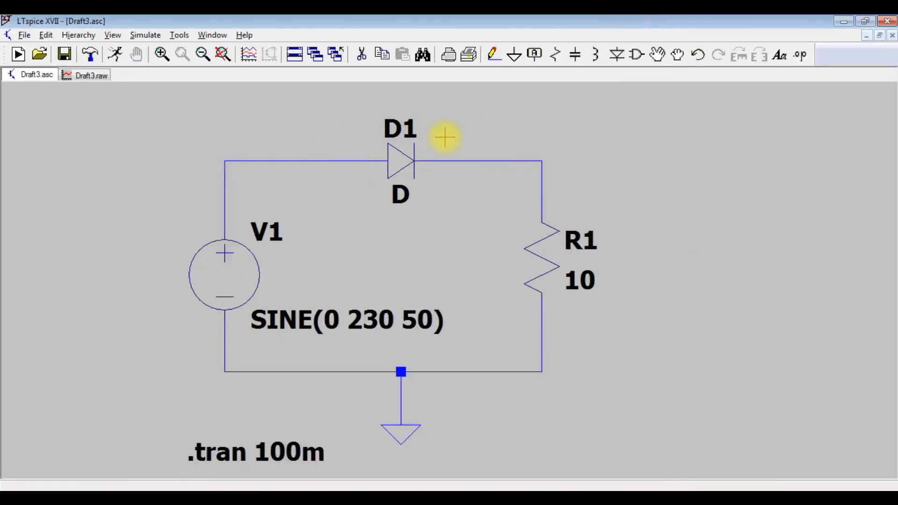
# Set the schematic background color to white with red, green and blue at 255, apply it and dismiss the cursor-type notice
pyautogui.click(136, 35)
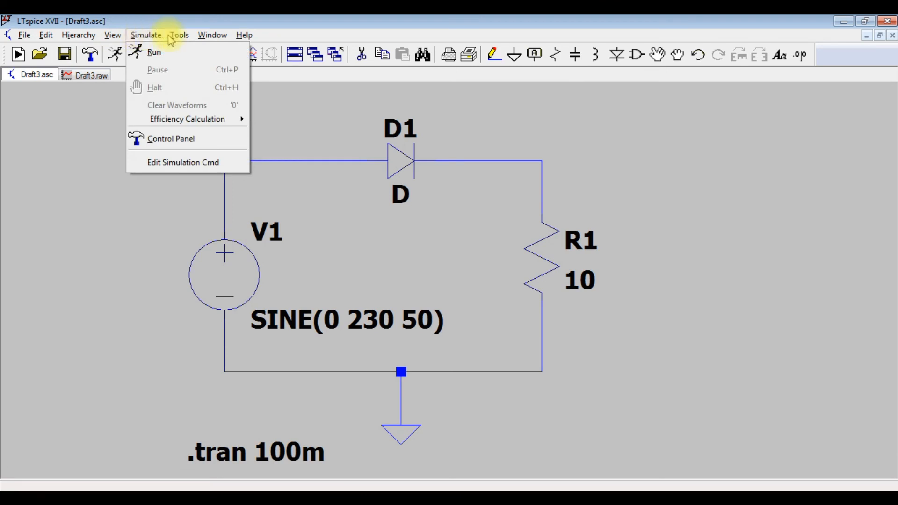
pyautogui.moveTo(180, 36)
pyautogui.click(219, 105)
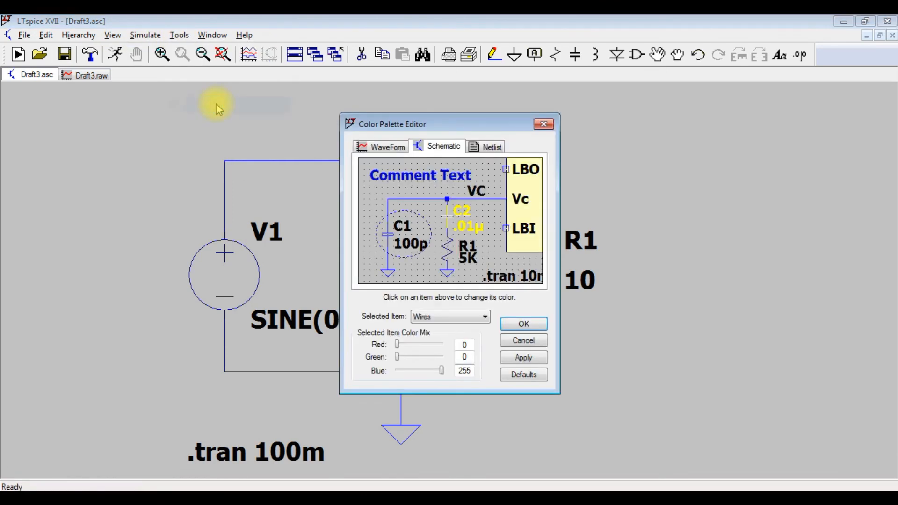
pyautogui.click(467, 321)
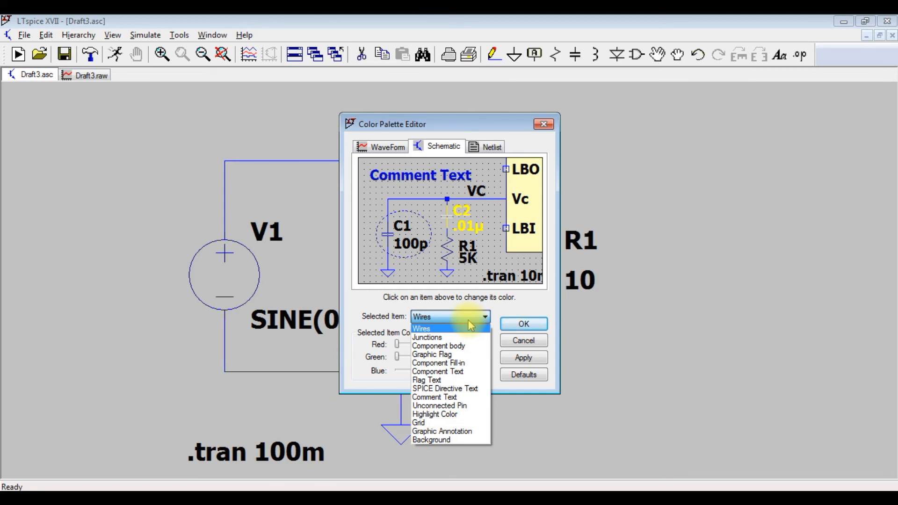
pyautogui.click(446, 440)
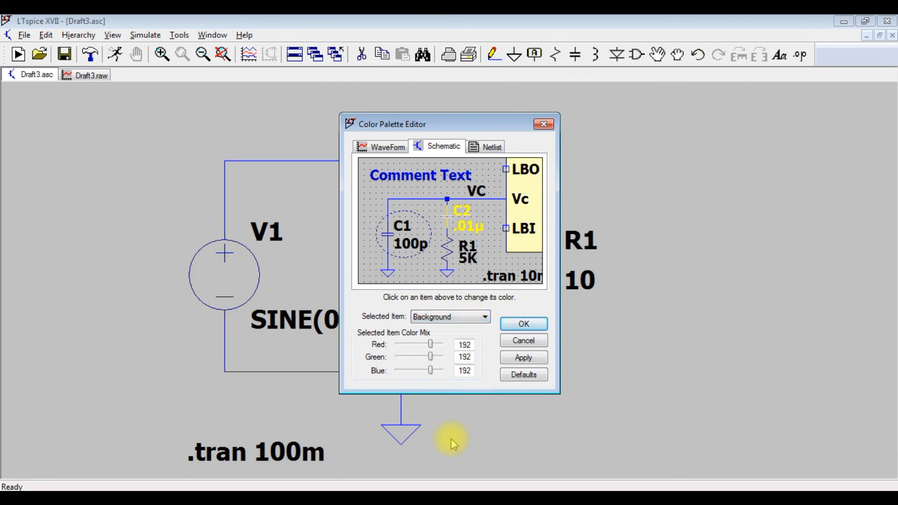
pyautogui.moveTo(430, 344); pyautogui.dragTo(345, 355)
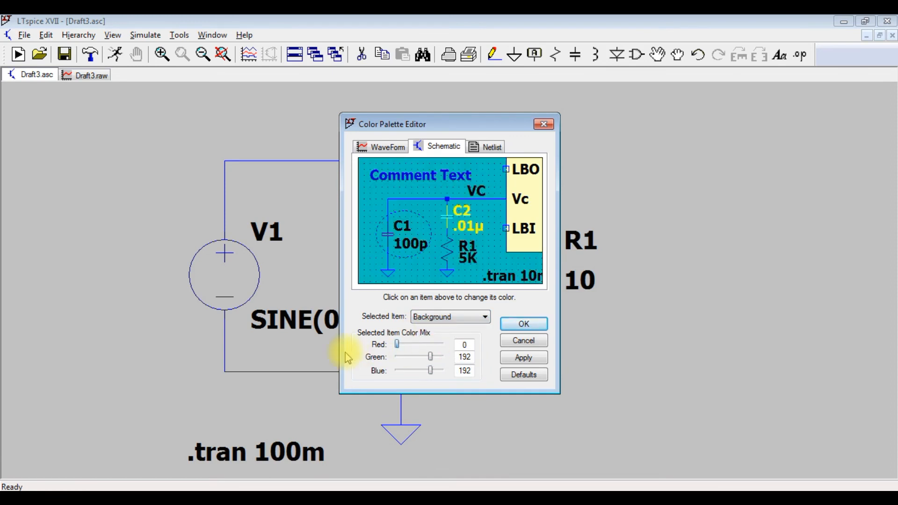
pyautogui.moveTo(398, 346); pyautogui.dragTo(442, 371)
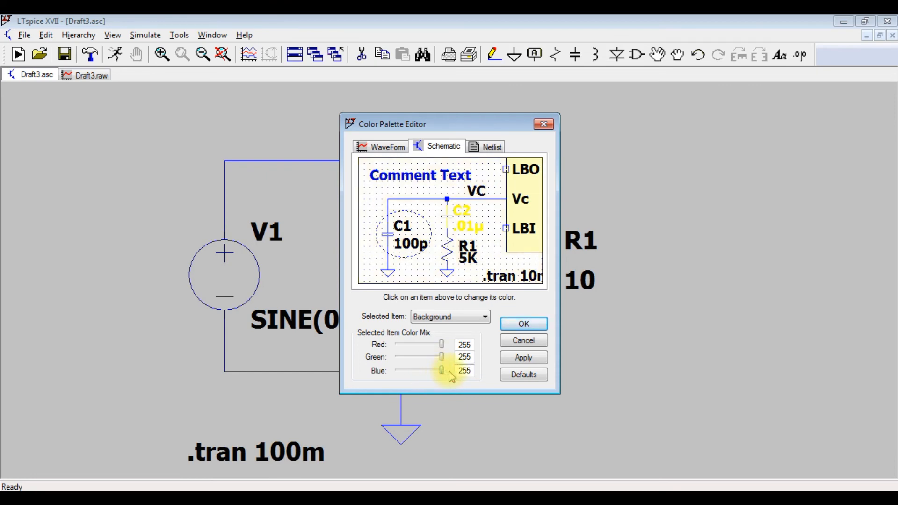
pyautogui.click(524, 358)
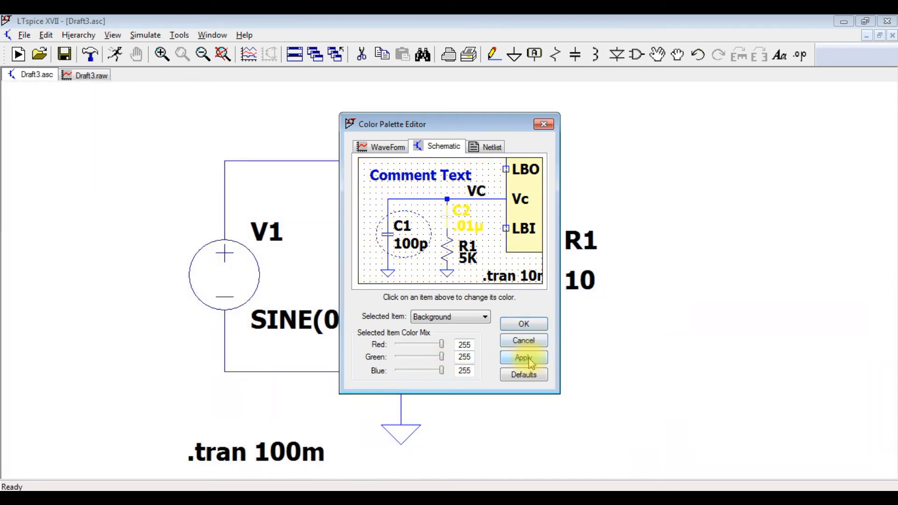
pyautogui.click(537, 328)
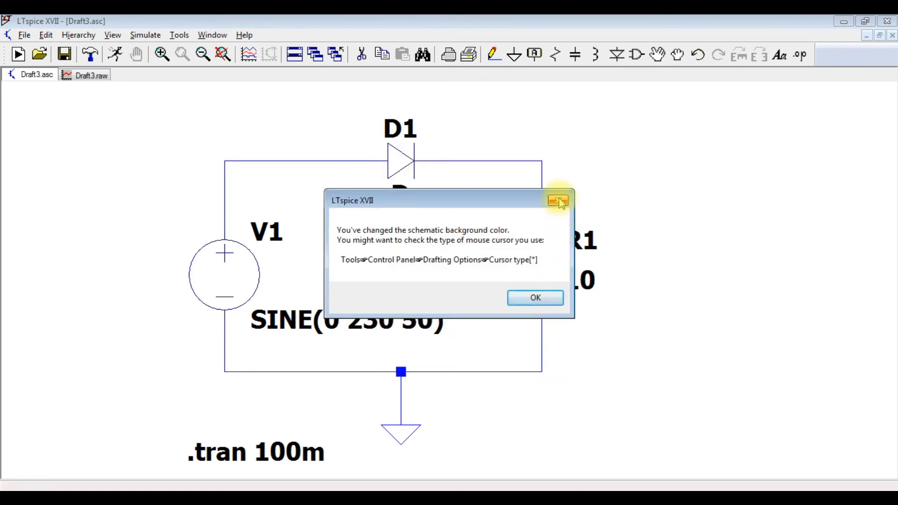
pyautogui.click(533, 298)
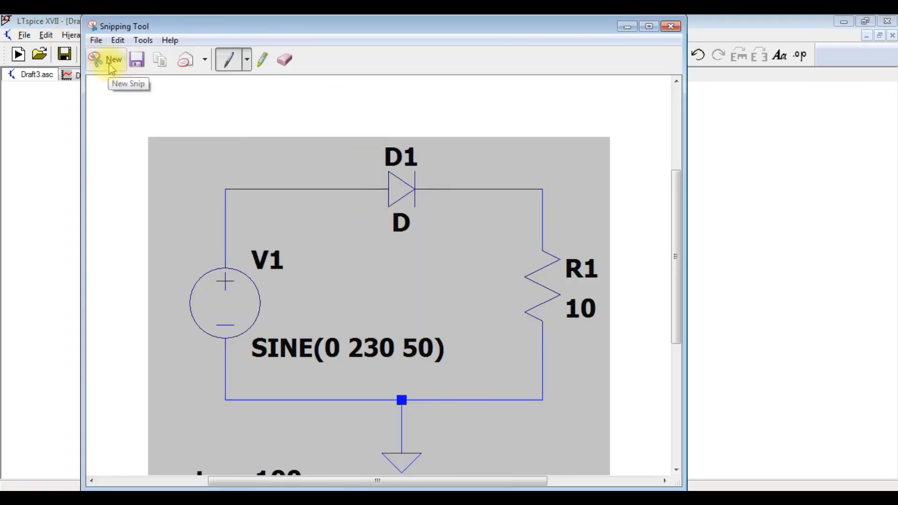
# Capture a new snip of the whole circuit on the white background, including the .tran directive, and copy it
pyautogui.click(99, 58)
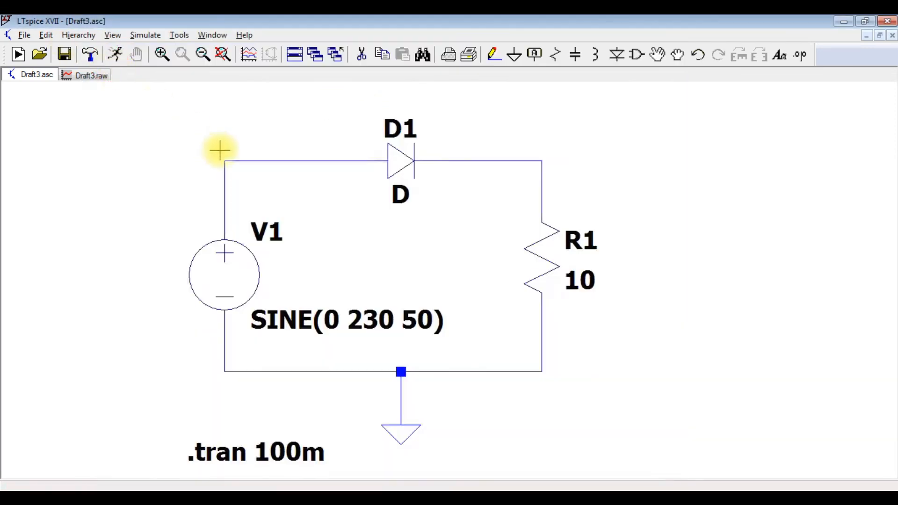
pyautogui.moveTo(154, 109); pyautogui.dragTo(603, 471)
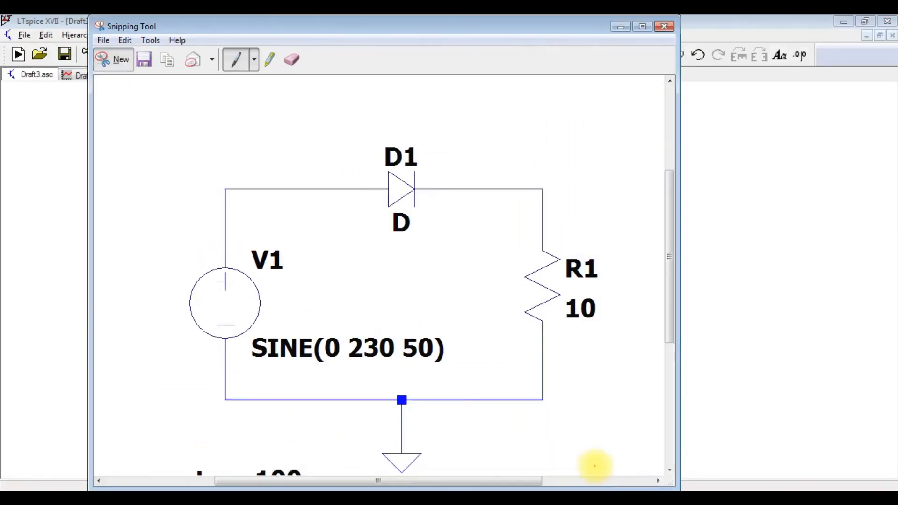
pyautogui.click(124, 41)
pyautogui.click(159, 57)
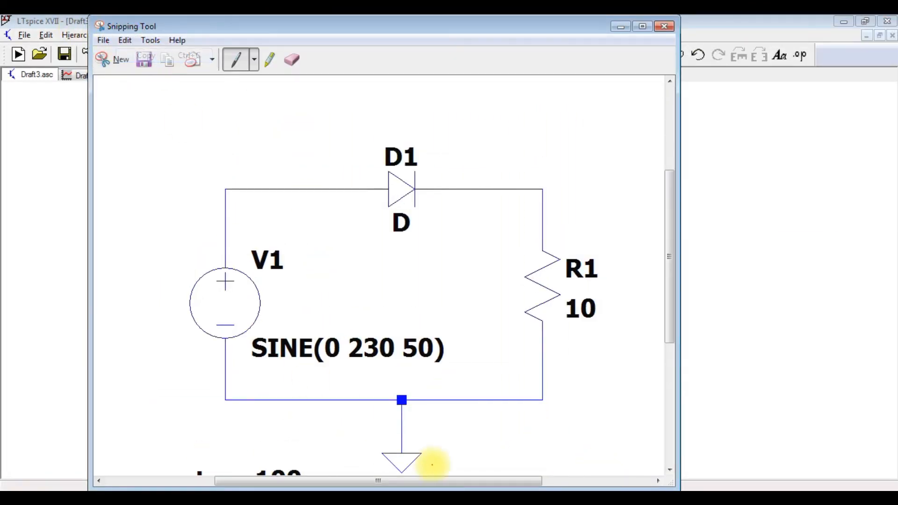
# Switch to Document1 in Word, paste the circuit image below the waveform image, and return to the LTspice schematic
pyautogui.click(281, 488)
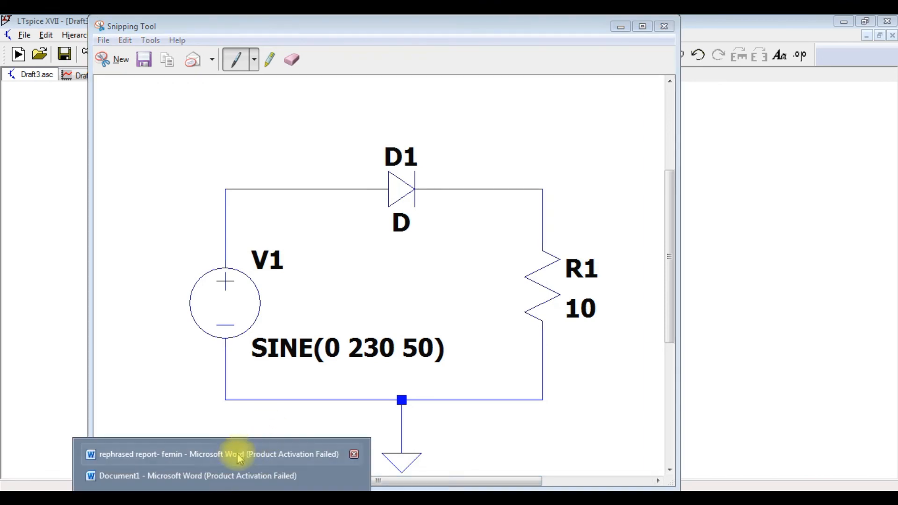
pyautogui.click(216, 475)
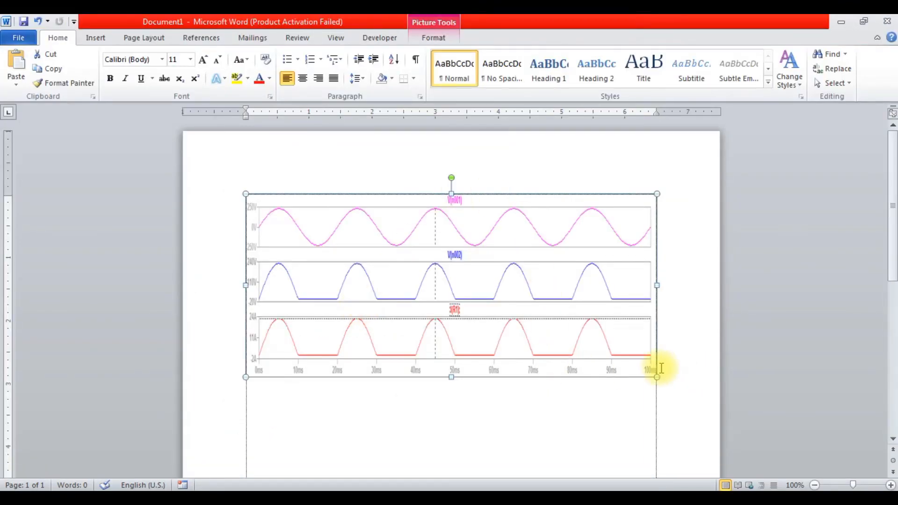
pyautogui.click(686, 364)
pyautogui.hotkey('ctrl', 'v')
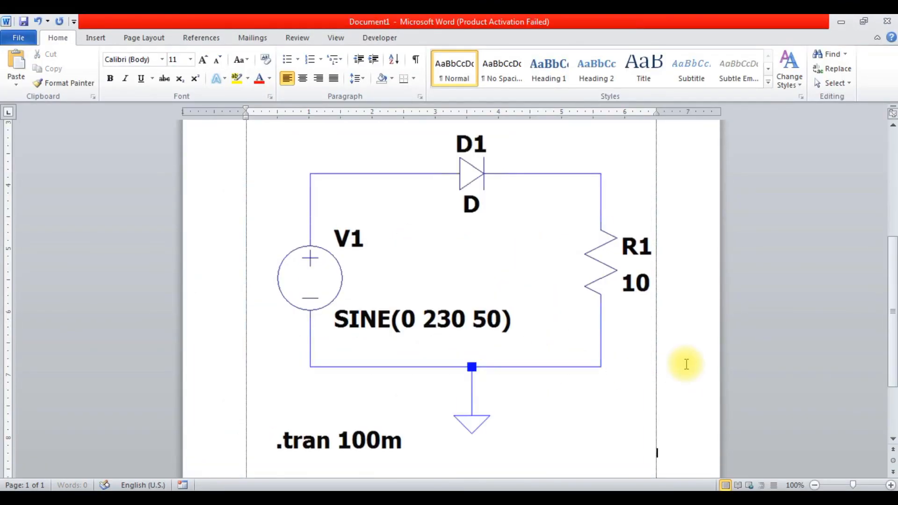
pyautogui.scroll(5, 457, 307)
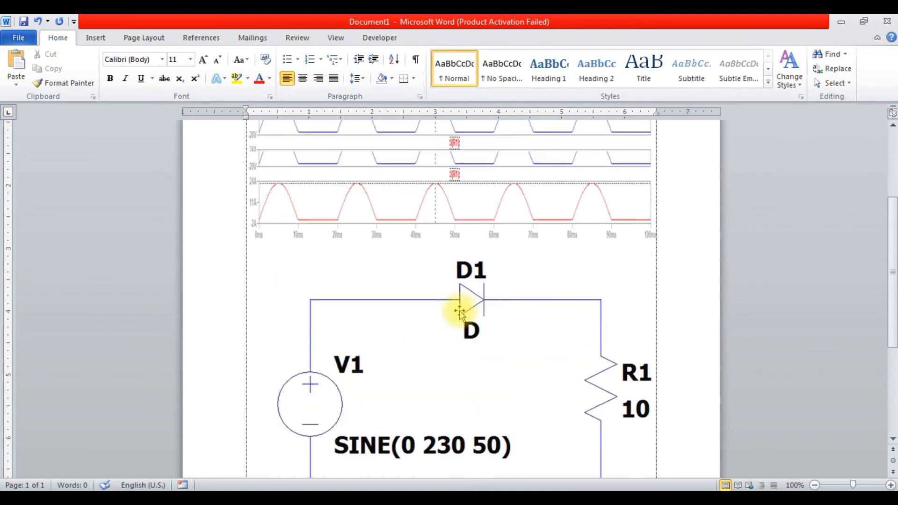
pyautogui.click(841, 22)
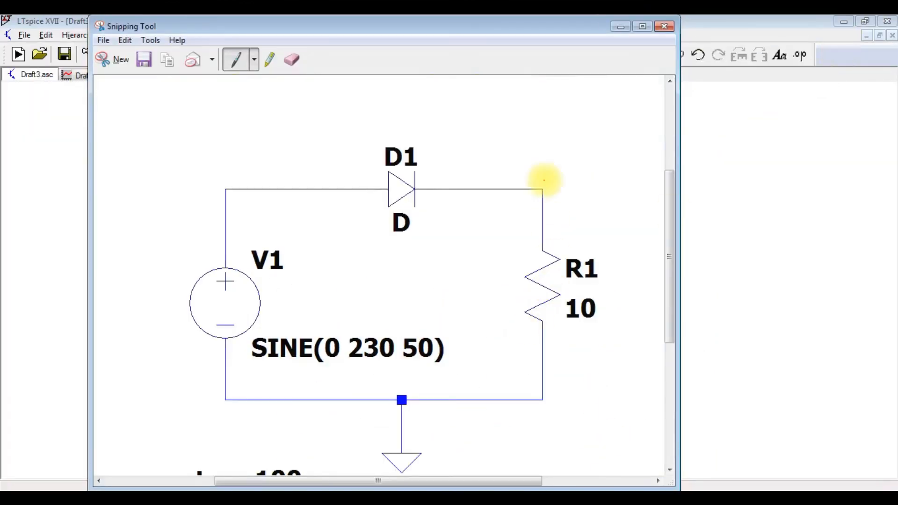
pyautogui.click(618, 27)
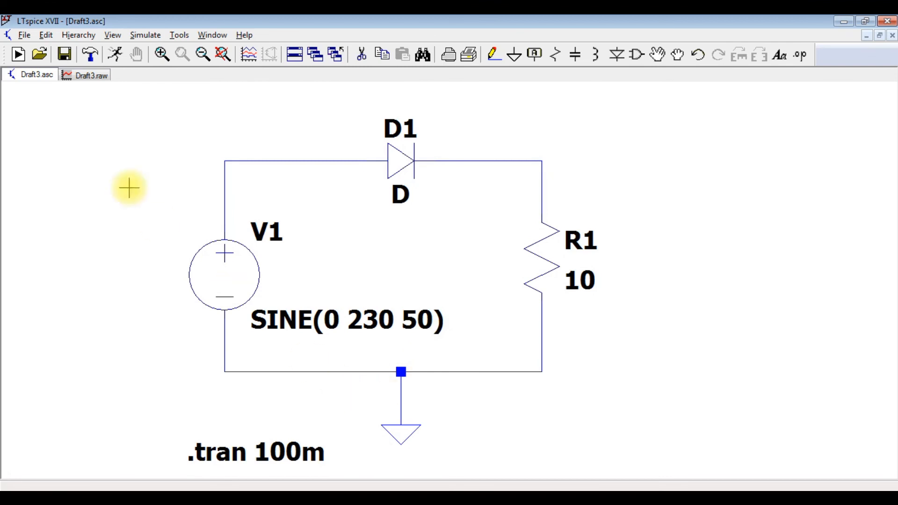